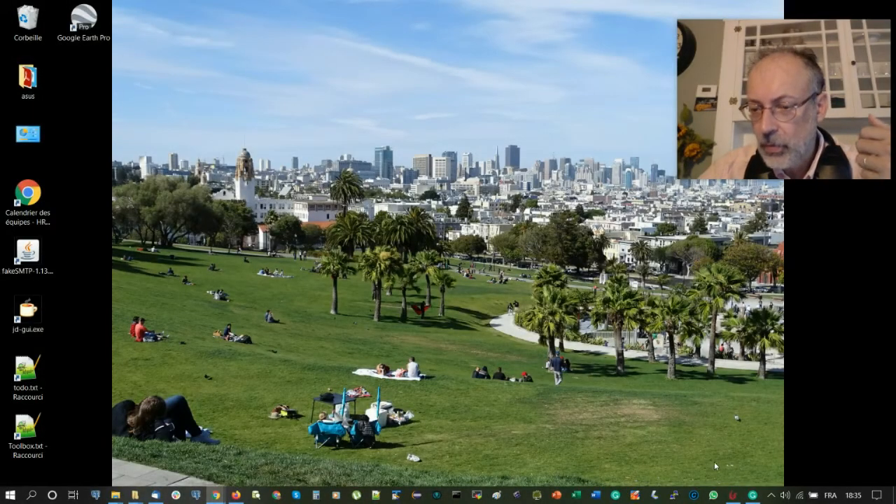
# Switch to Bonita Studio, bring its window fully into view, and show the pool variables of the Employee lane.
pyautogui.click(734, 495)
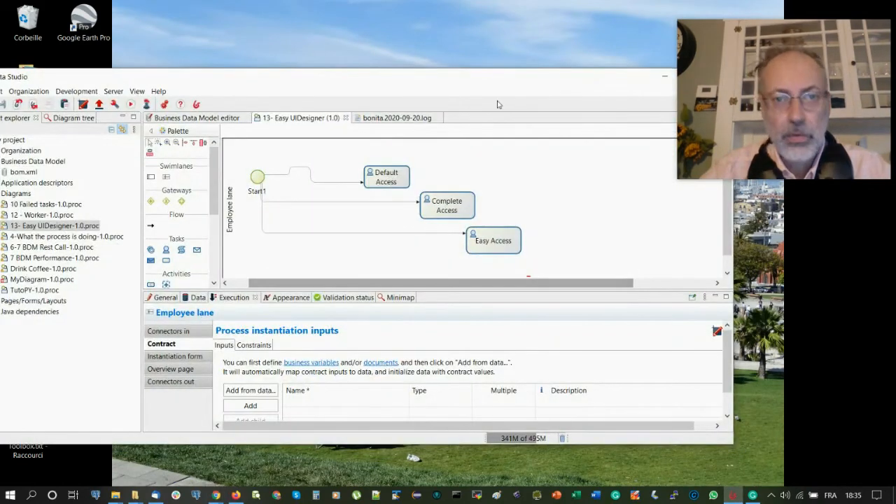
pyautogui.moveTo(498, 86); pyautogui.dragTo(533, 98)
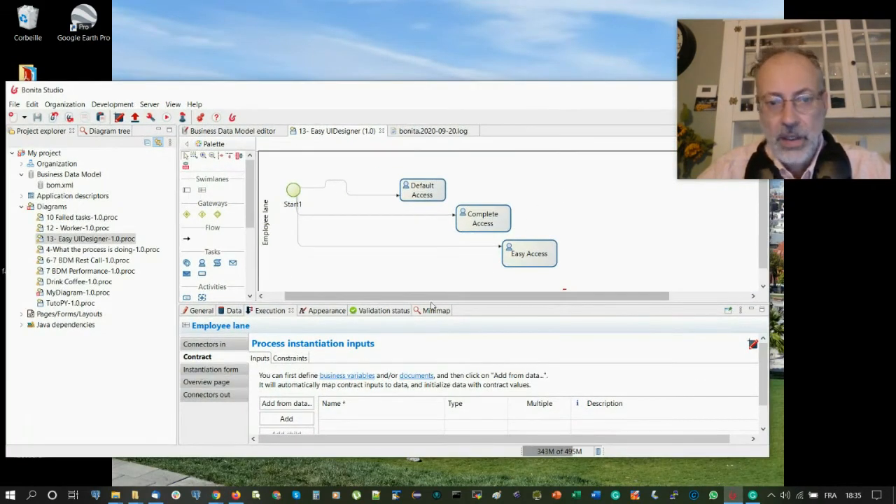
pyautogui.click(241, 313)
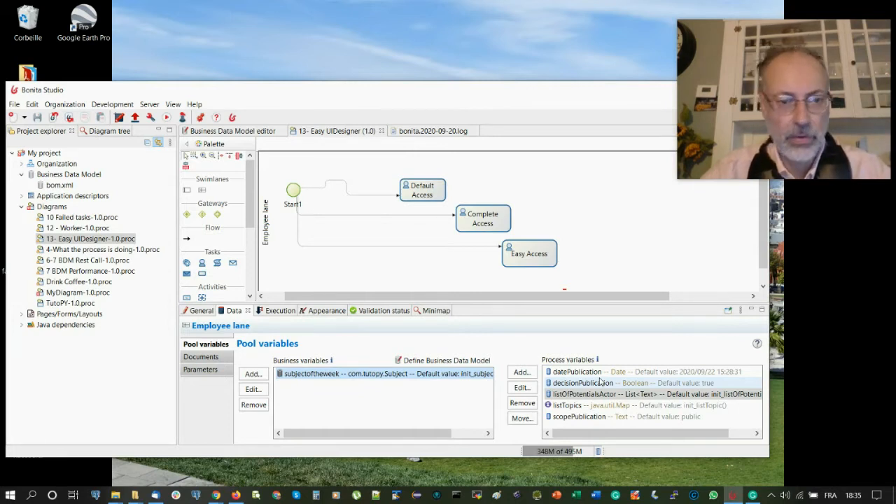
# Show the contract inputs of the Default Access task and expand subjectoftheweekInput and its scenes entry.
pyautogui.click(437, 182)
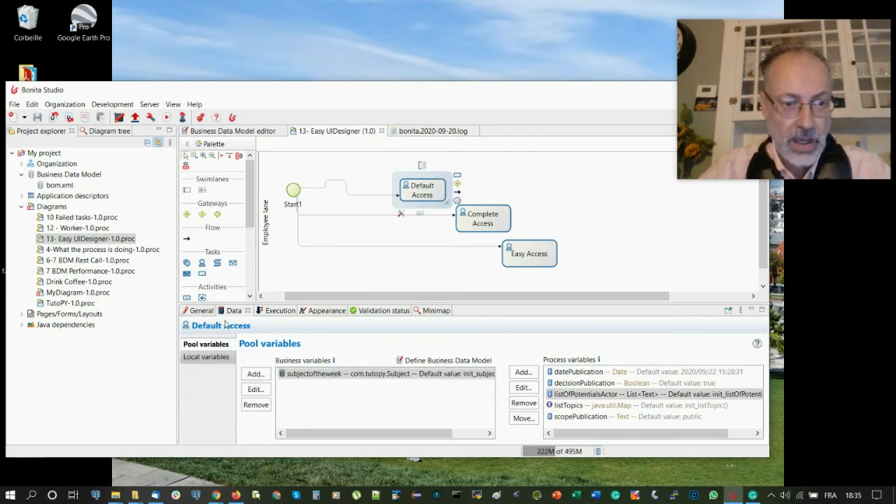
pyautogui.click(281, 311)
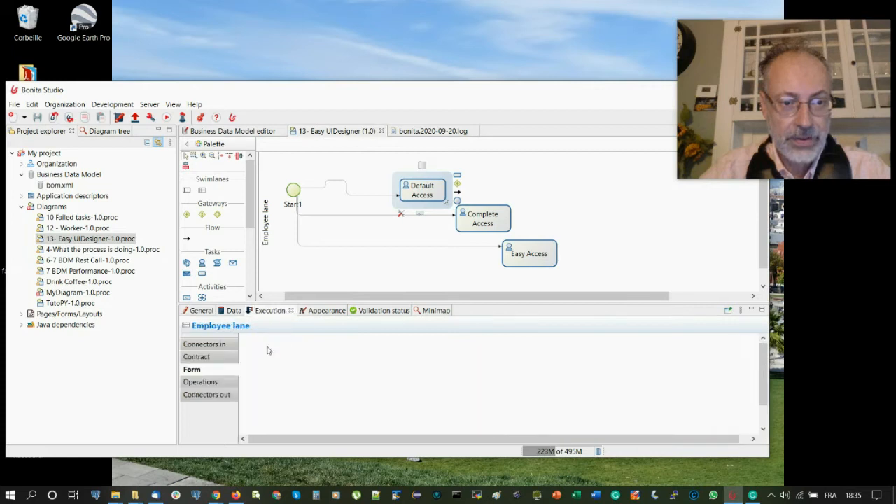
pyautogui.click(198, 356)
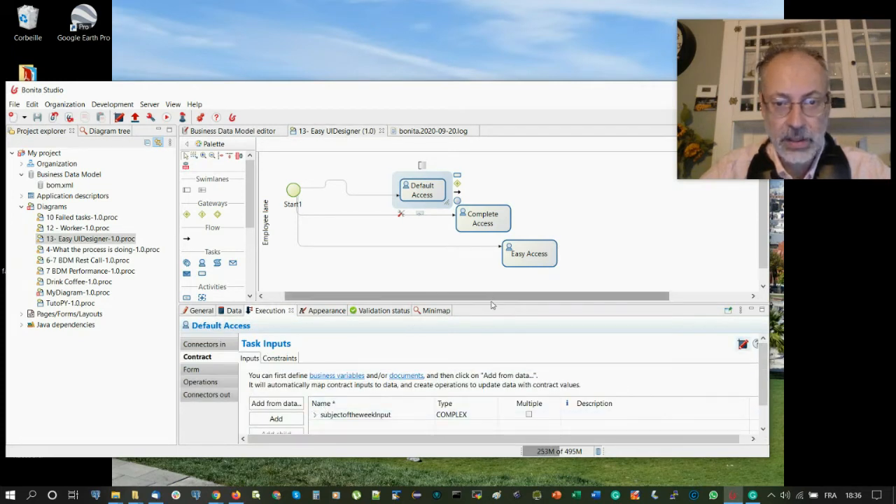
pyautogui.moveTo(490, 303); pyautogui.dragTo(476, 230)
pyautogui.click(315, 341)
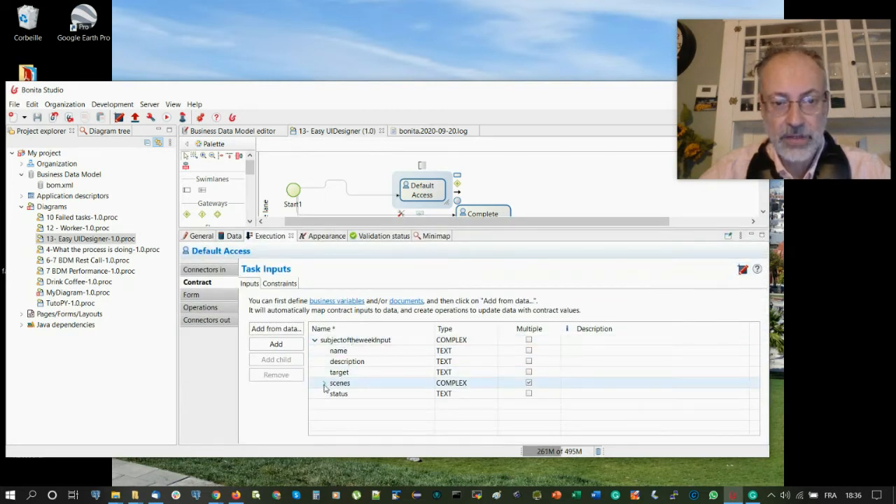
pyautogui.click(324, 383)
pyautogui.click(372, 425)
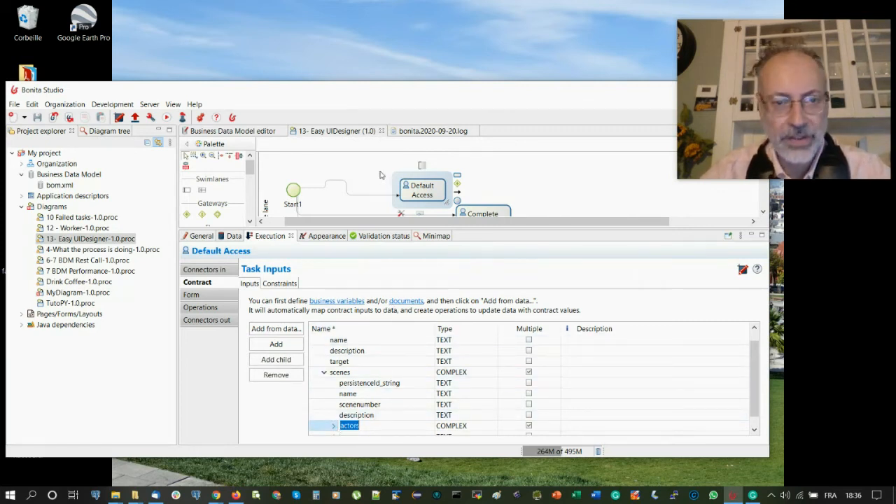
# Show the Default Access form settings, switch to the Bonita Portal, and open the Default Access task's form in the enlarged view.
pyautogui.click(196, 295)
pyautogui.click(182, 118)
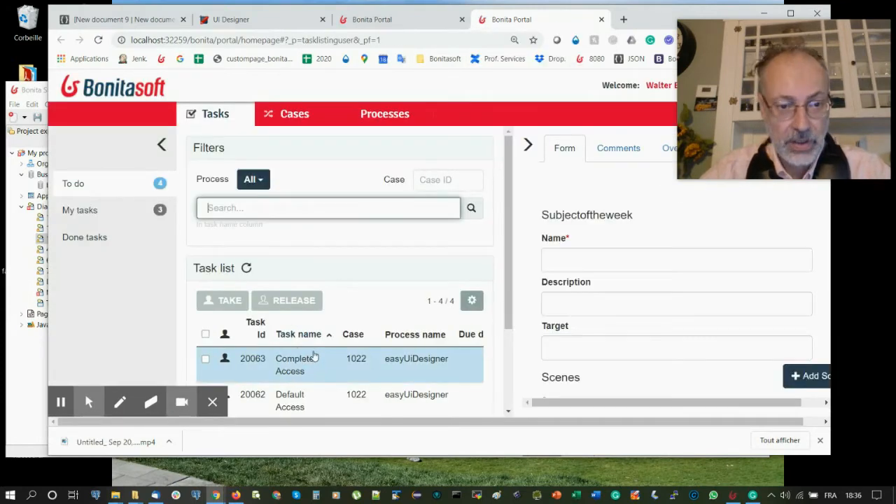
pyautogui.scroll(-2, 315, 358)
pyautogui.click(299, 280)
pyautogui.click(223, 403)
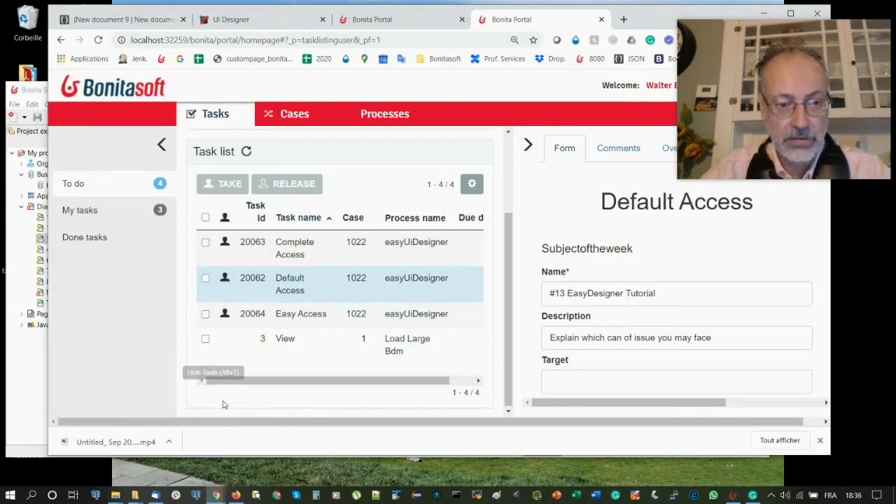
pyautogui.moveTo(669, 15); pyautogui.dragTo(588, 55)
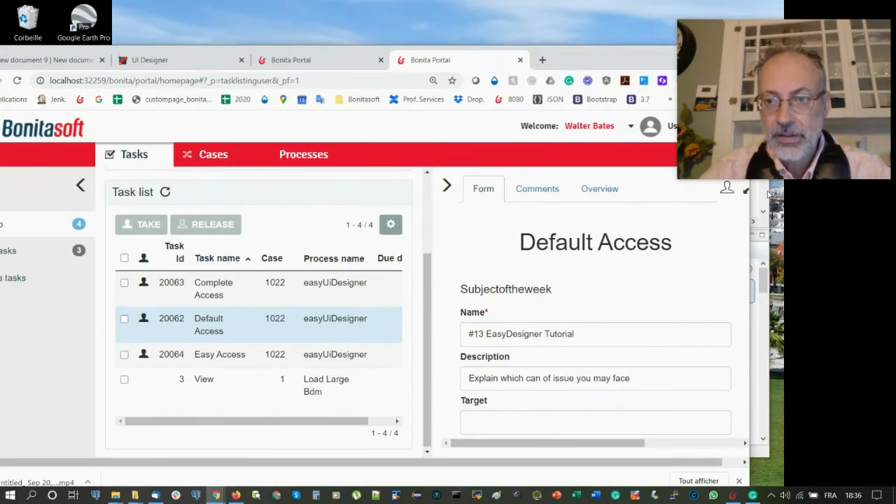
pyautogui.click(745, 193)
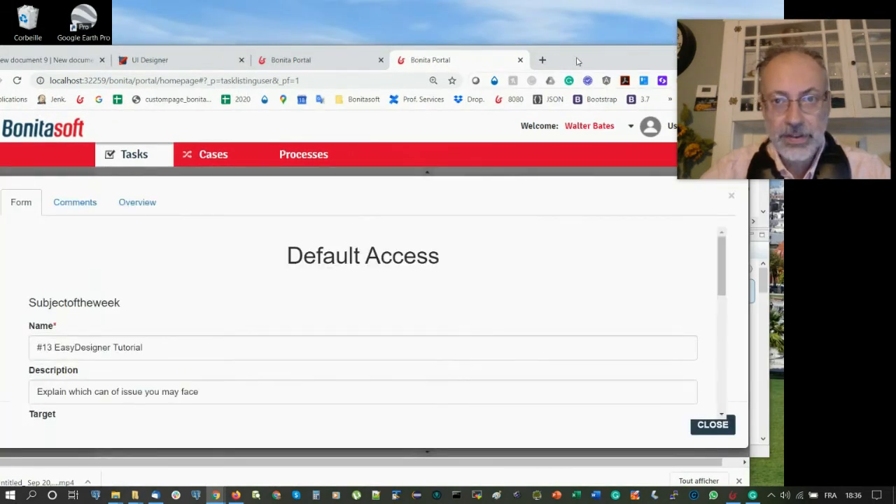
# Examine the Default Access form from the Subjectoftheweek fields down to the subjectoftheweek JSON below the submit area.
pyautogui.scroll(-3, 198, 264)
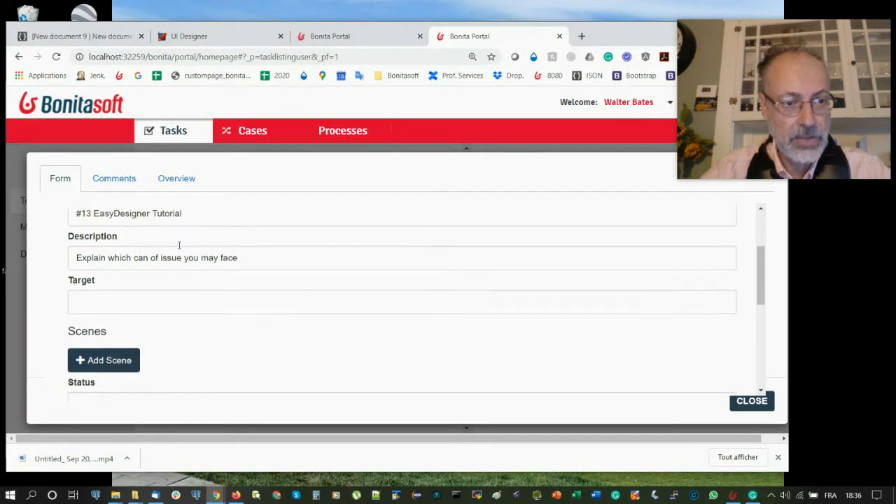
pyautogui.scroll(1, 143, 240)
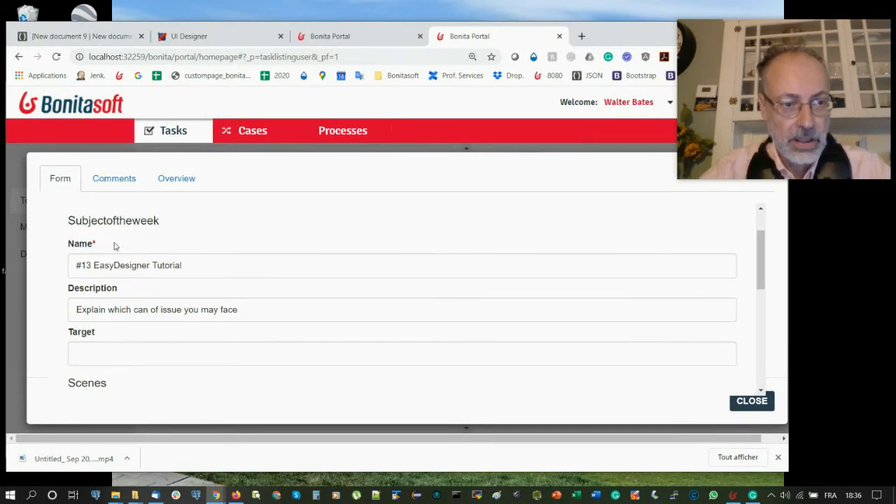
pyautogui.scroll(-3, 173, 260)
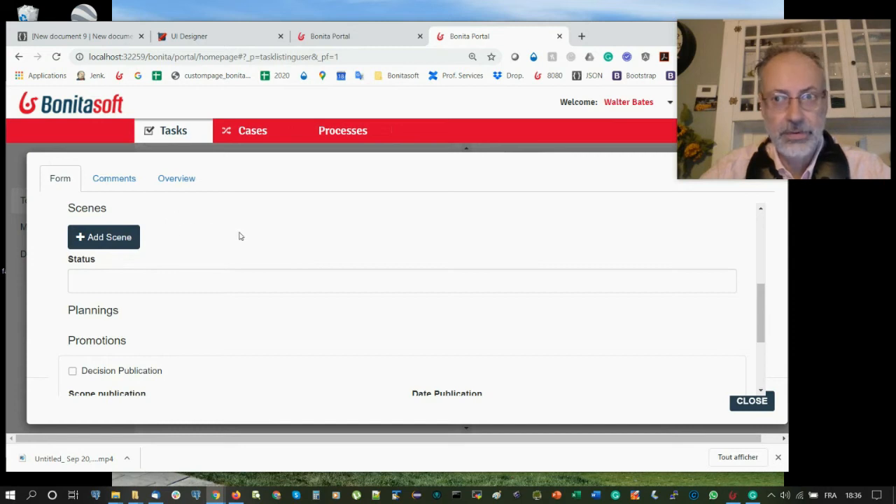
pyautogui.scroll(-2, 239, 236)
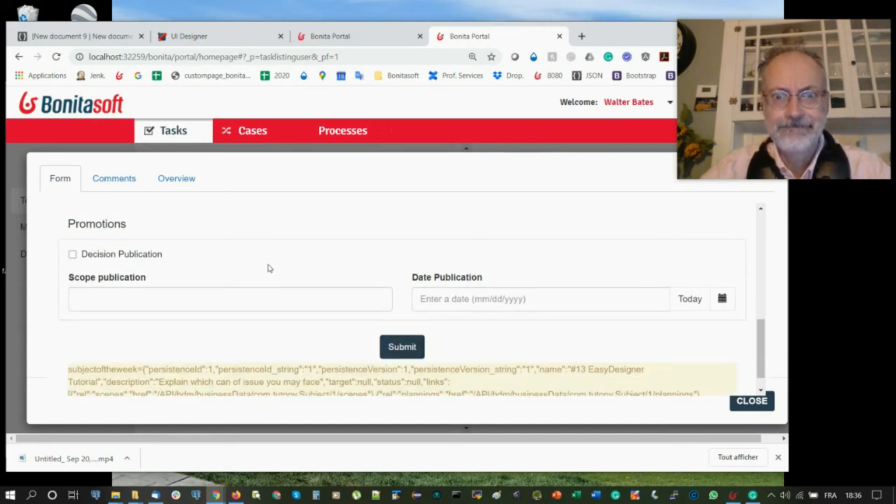
pyautogui.scroll(-1, 264, 260)
pyautogui.moveTo(77, 346); pyautogui.dragTo(442, 380)
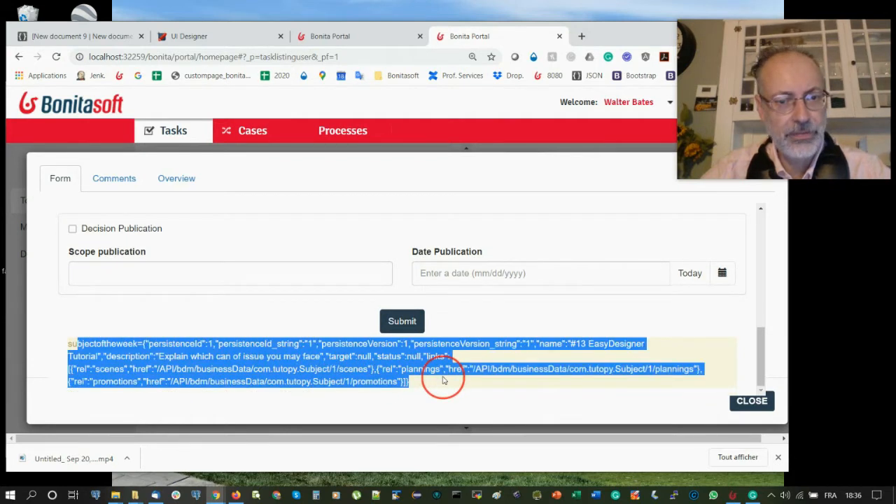
pyautogui.click(312, 313)
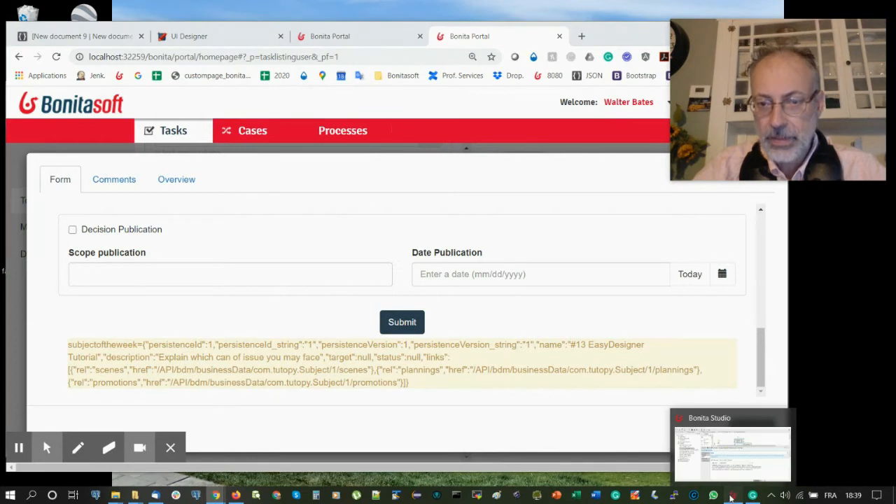
# From Bonita Studio, open the target form easyUISimple in the UI Designer and examine the subjectoftheweek variable's value.
pyautogui.click(733, 495)
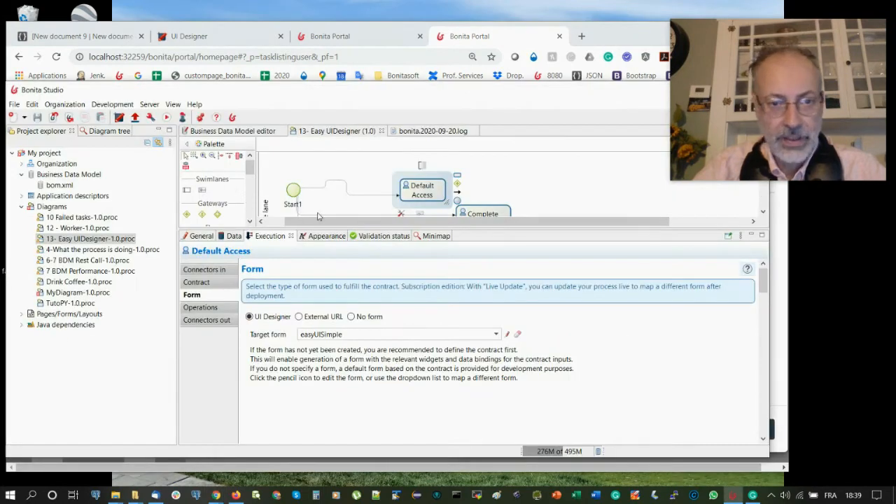
pyautogui.click(507, 335)
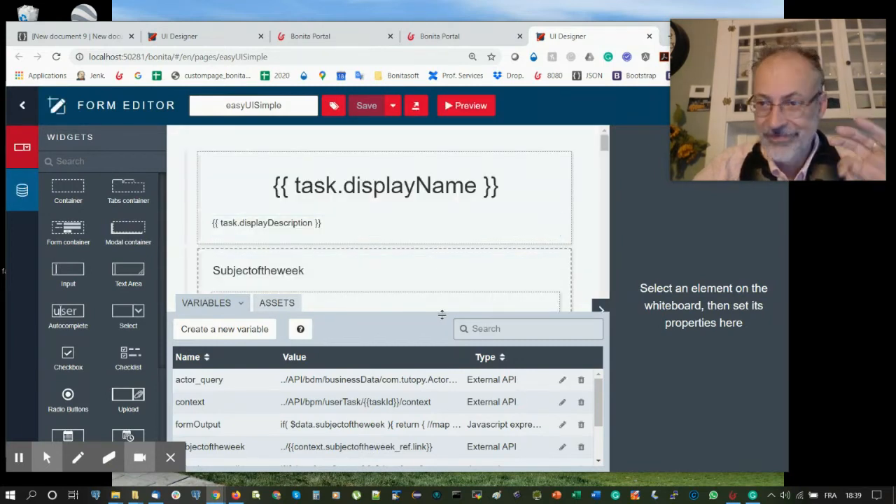
pyautogui.moveTo(442, 314); pyautogui.dragTo(442, 333)
pyautogui.scroll(-2, 436, 256)
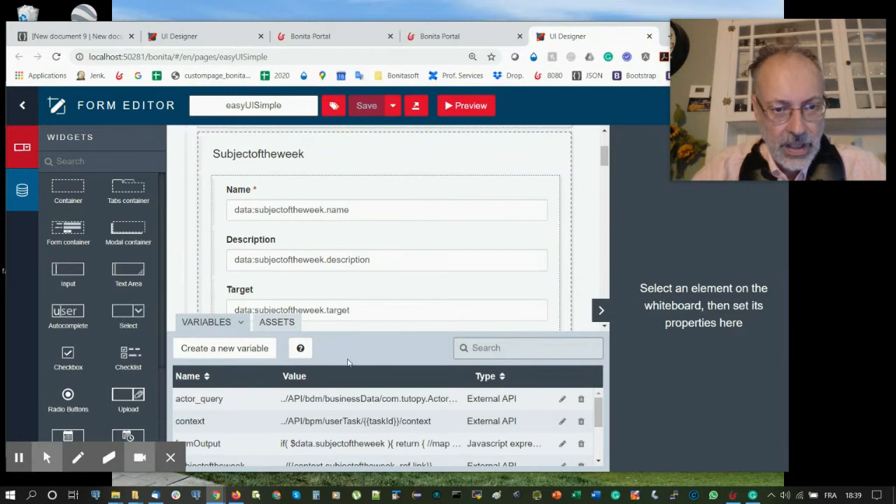
pyautogui.moveTo(362, 335); pyautogui.dragTo(384, 249)
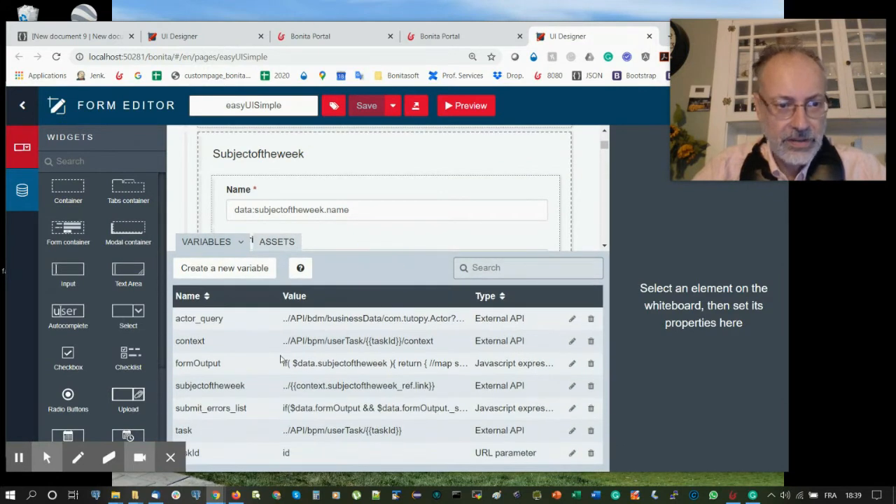
pyautogui.moveTo(180, 386); pyautogui.dragTo(441, 384)
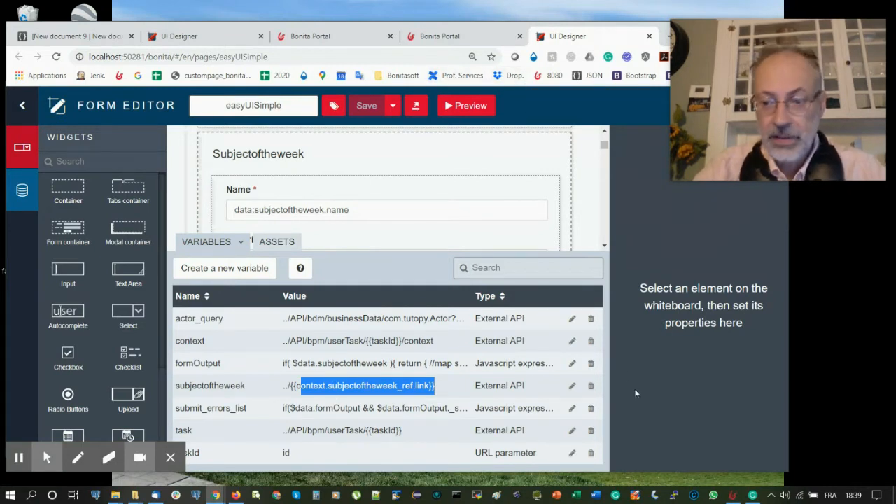
# Open the Business Data Model definition in Bonita Studio and inspect the relationship details of the Subject object's scenes attribute.
pyautogui.click(733, 496)
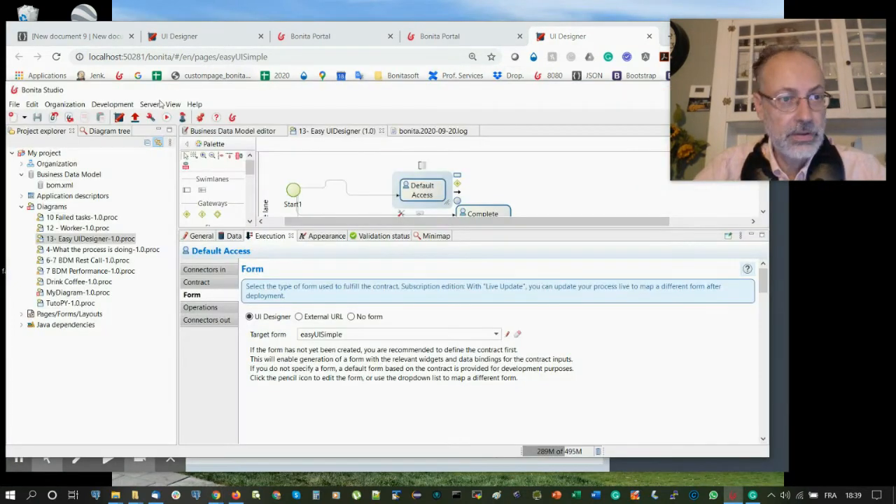
pyautogui.click(112, 104)
pyautogui.moveTo(141, 140)
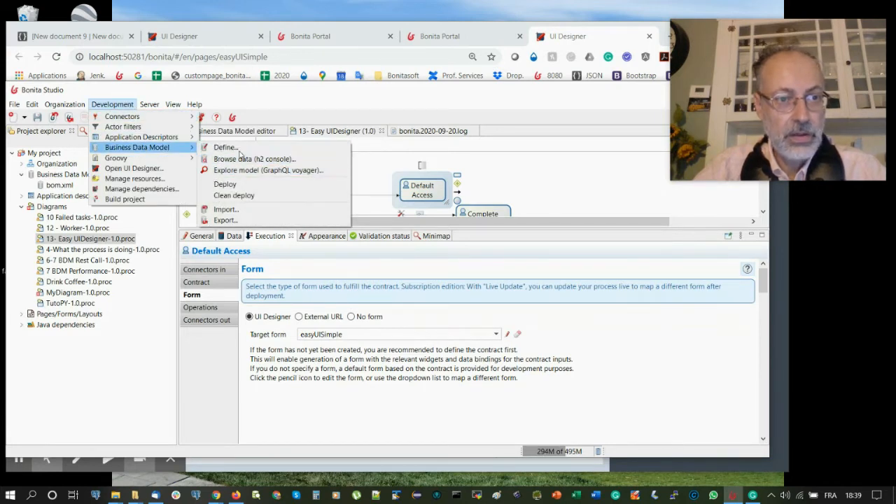
pyautogui.click(239, 148)
pyautogui.click(202, 208)
pyautogui.click(173, 208)
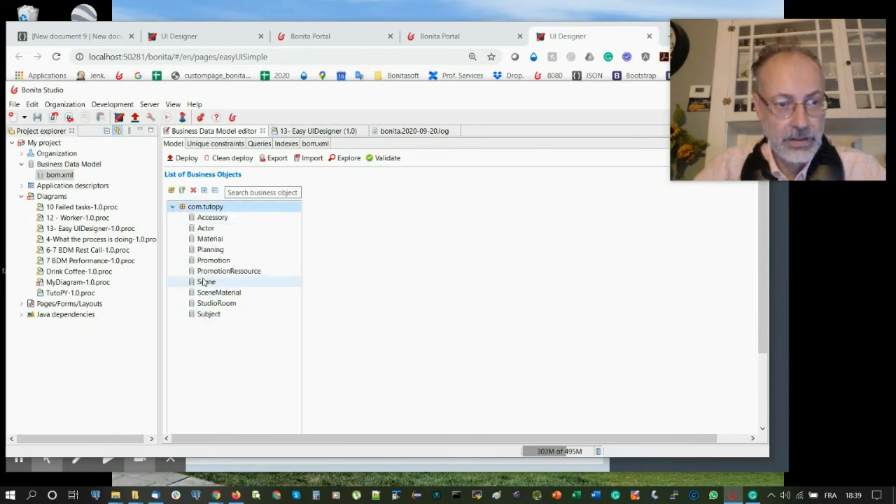
pyautogui.click(205, 315)
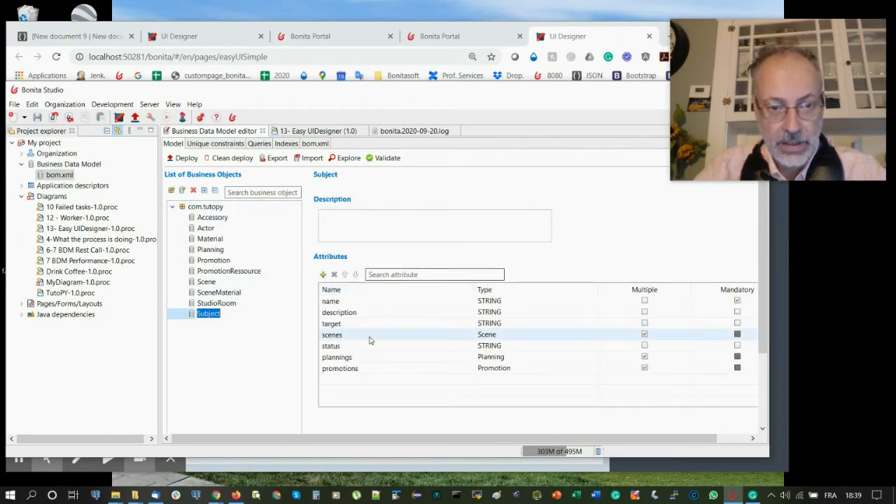
pyautogui.click(344, 336)
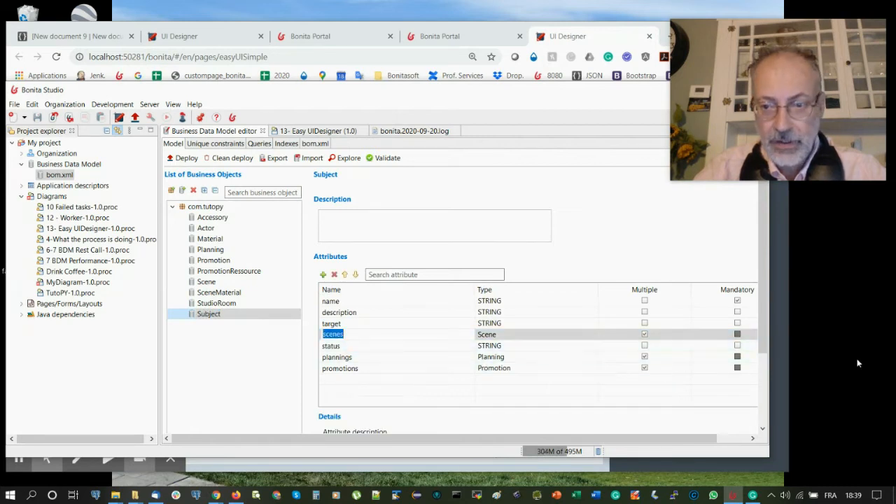
pyautogui.moveTo(763, 337); pyautogui.dragTo(747, 406)
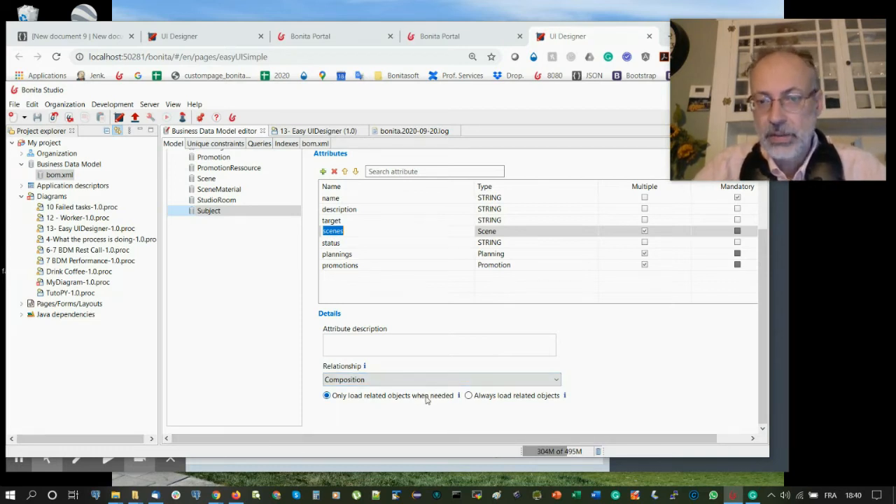
# Return to the Default Access form in the Bonita Portal and copy the JSON content of subjectoftheweek.
pyautogui.click(460, 40)
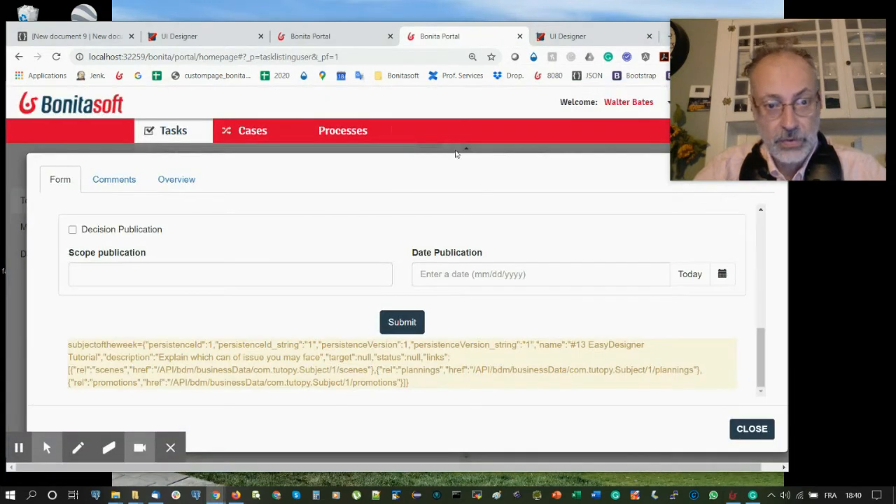
pyautogui.click(87, 346)
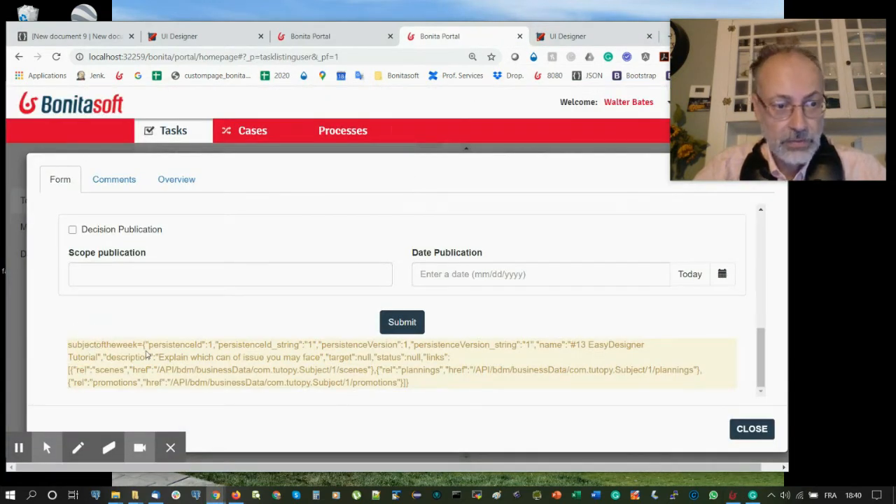
pyautogui.moveTo(144, 344); pyautogui.dragTo(438, 378)
pyautogui.hotkey('ctrl', 'c')
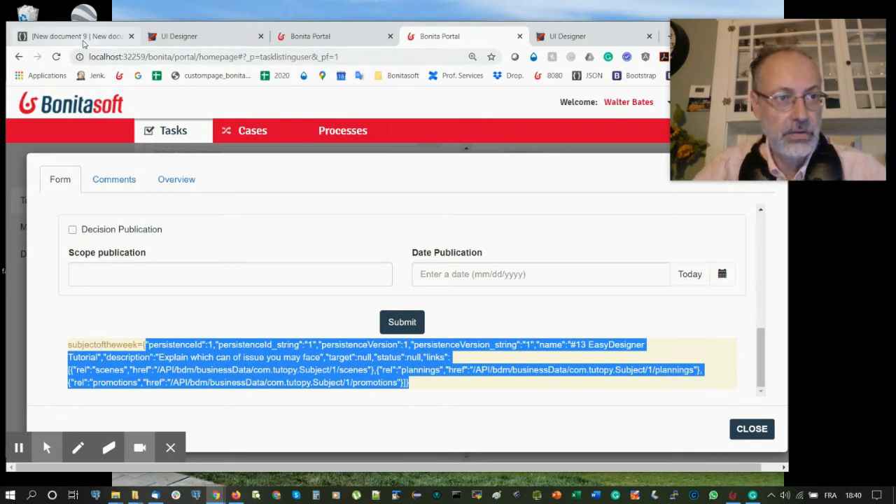
# Replace the document in JSON Editor Online with the copied JSON and add the missing opening brace "{" at its start.
pyautogui.click(74, 36)
pyautogui.click(159, 189)
pyautogui.hotkey('ctrl', 'a')
pyautogui.hotkey('ctrl', 'v')
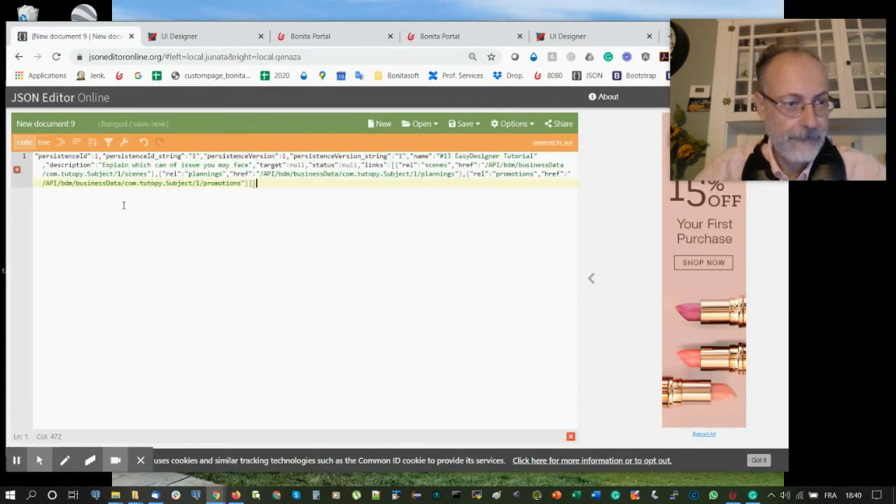
pyautogui.click(35, 155)
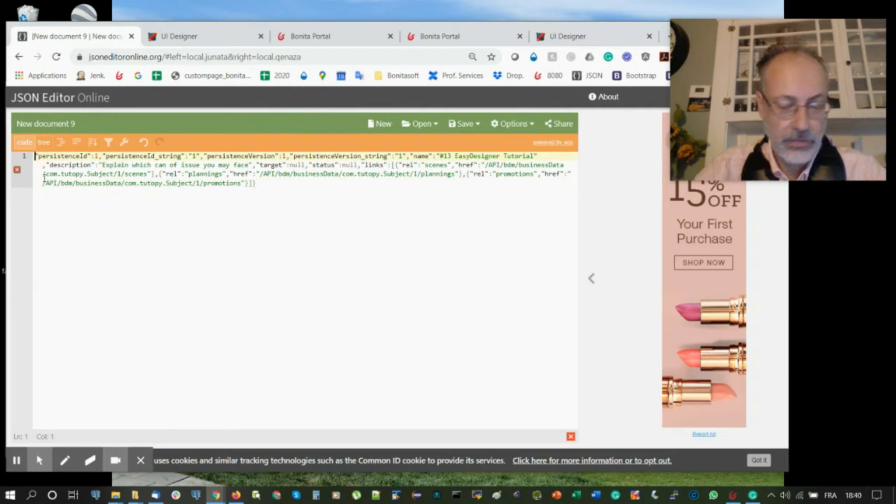
pyautogui.write('{')
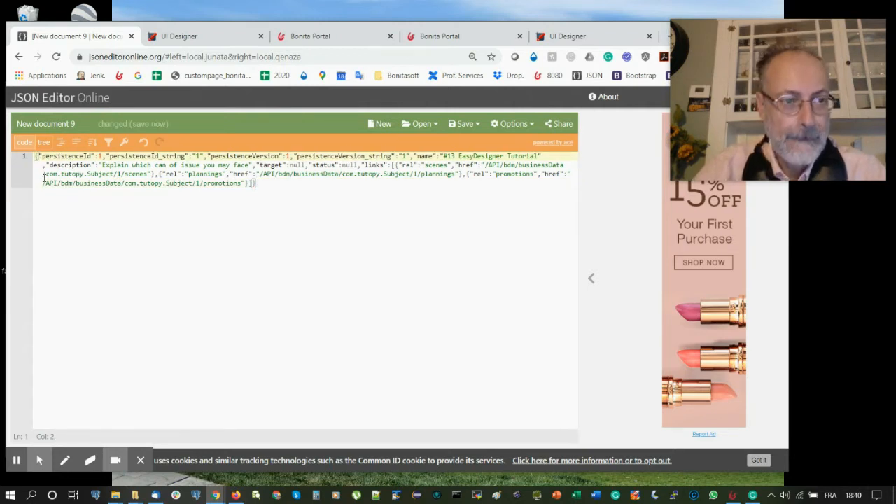
# Format the JSON document with indentation and examine the rel and href lines of its scenes link.
pyautogui.click(61, 143)
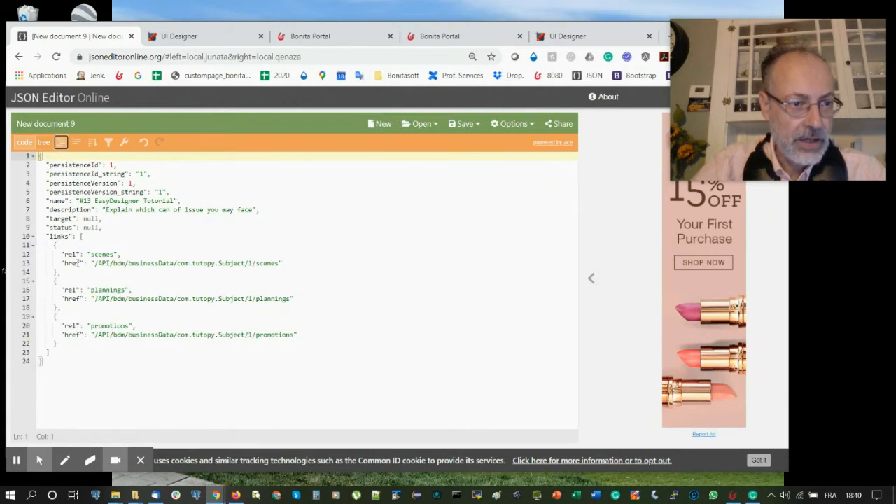
pyautogui.tripleClick(169, 263)
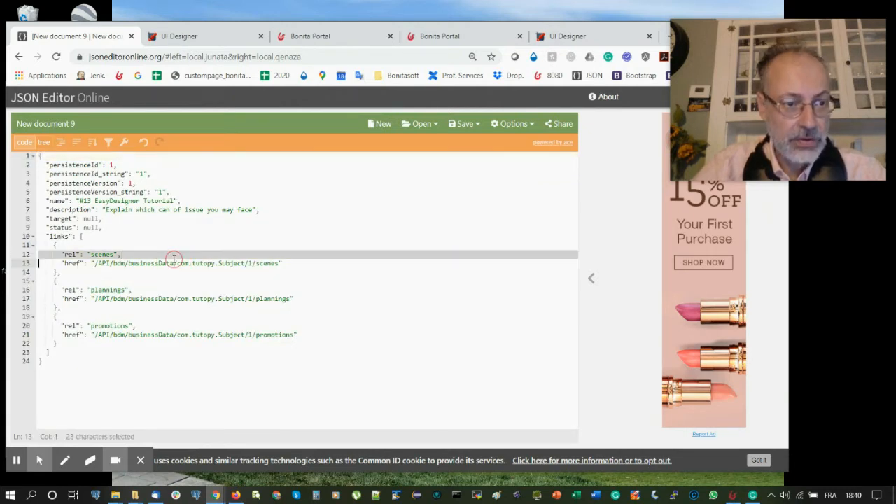
pyautogui.tripleClick(147, 264)
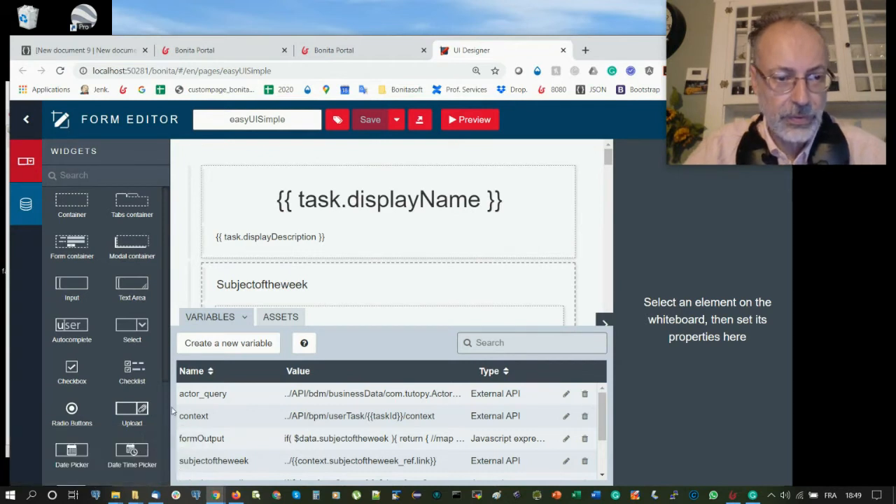
# In the UI Designer, add the Scene business object to the easyUISimple form and choose the persistenceId query for its scene variable.
pyautogui.click(26, 205)
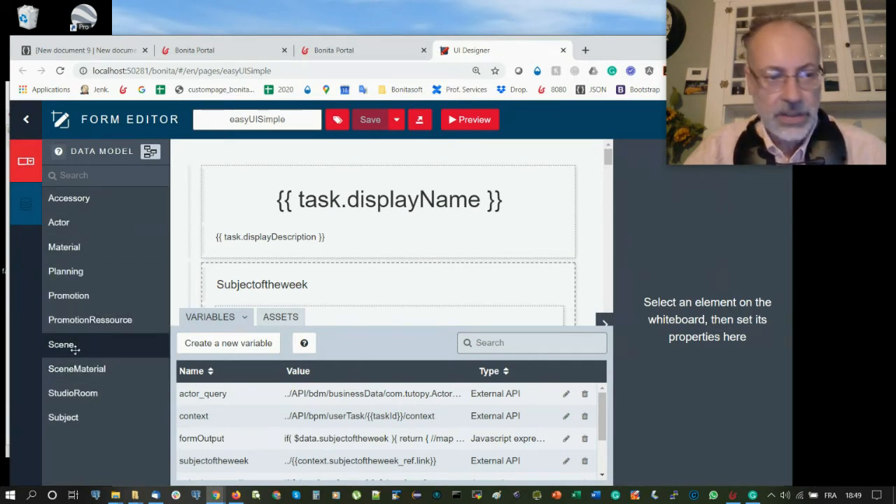
pyautogui.moveTo(67, 344); pyautogui.dragTo(371, 310)
pyautogui.scroll(-10, 452, 276)
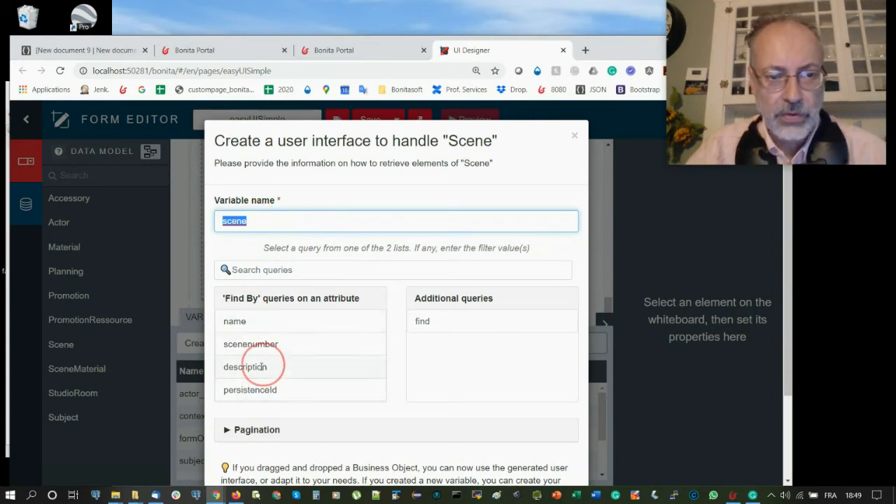
pyautogui.click(253, 389)
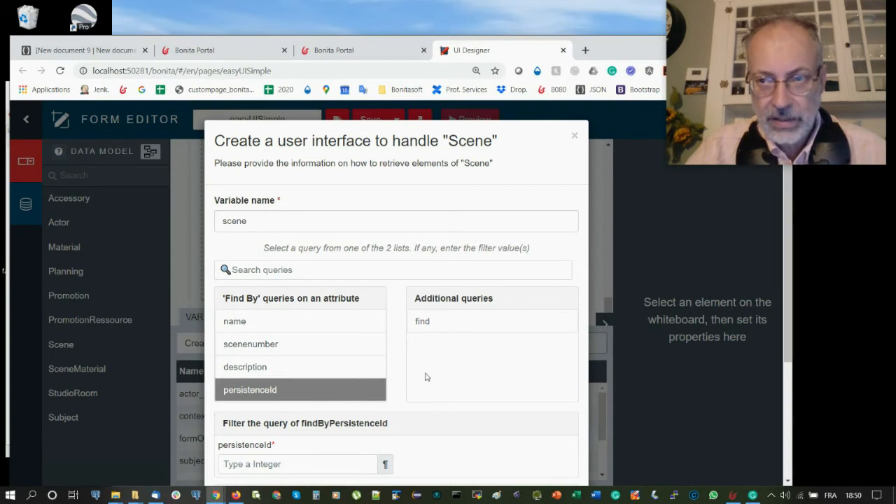
pyautogui.scroll(-1, 306, 465)
pyautogui.click(273, 407)
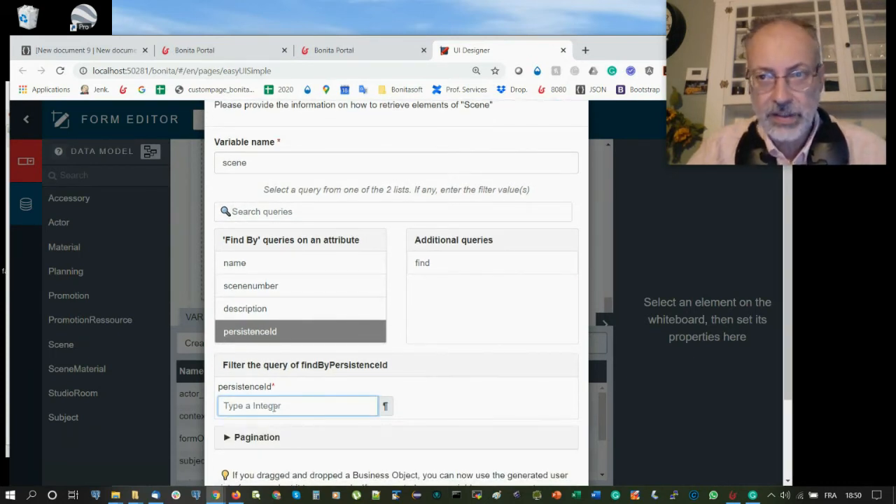
# Switch to the Bonita Portal, open the Complete Access task's form in expanded view and display its network requests in the developer tools.
pyautogui.click(361, 51)
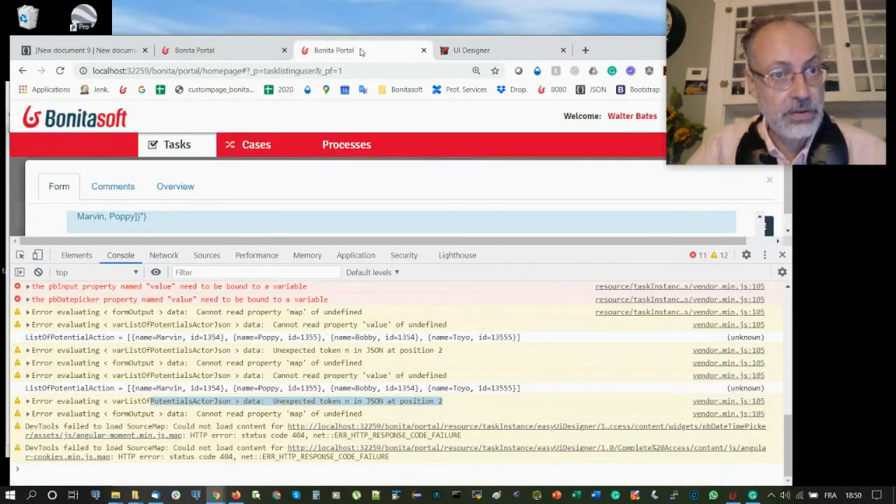
pyautogui.moveTo(404, 247); pyautogui.dragTo(390, 341)
pyautogui.click(180, 145)
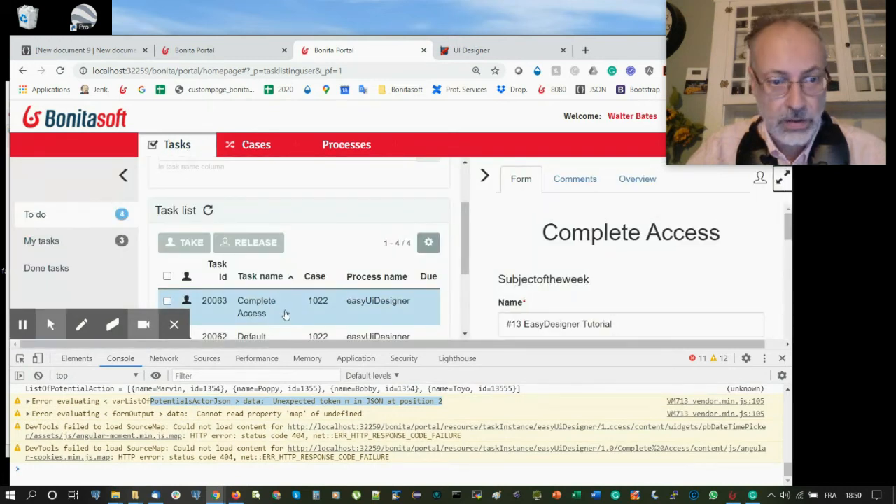
pyautogui.click(272, 308)
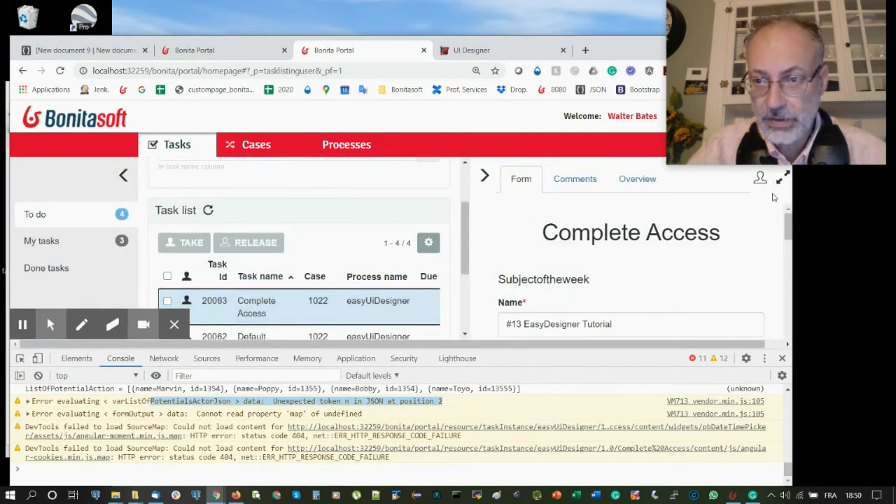
pyautogui.click(782, 181)
pyautogui.click(164, 357)
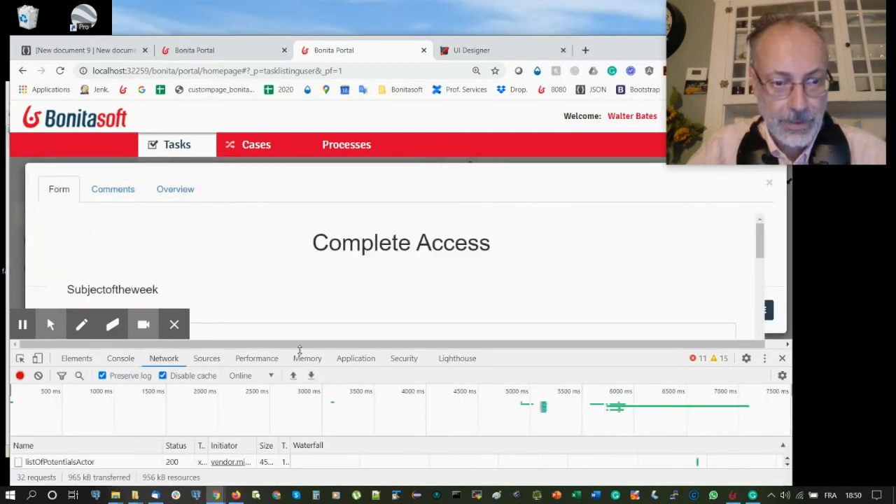
pyautogui.moveTo(298, 343); pyautogui.dragTo(309, 245)
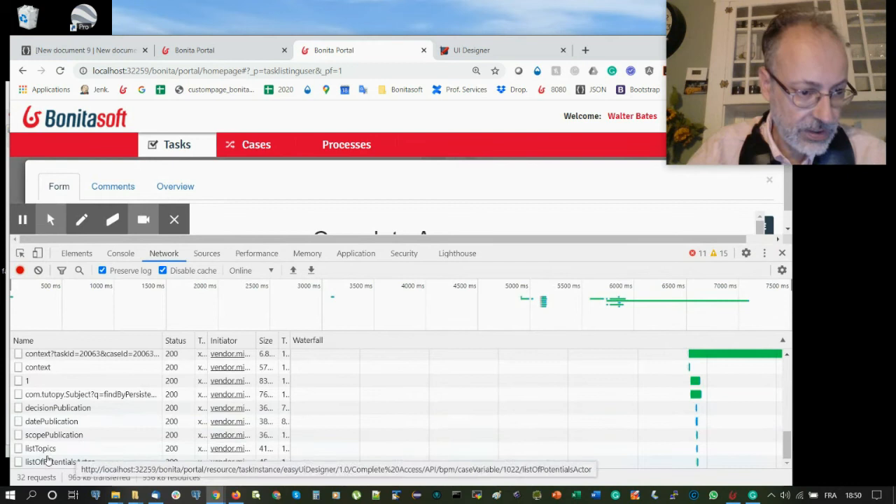
# Inspect the context request's response and examine the storageId inside subjectoftheweek_ref.
pyautogui.click(42, 368)
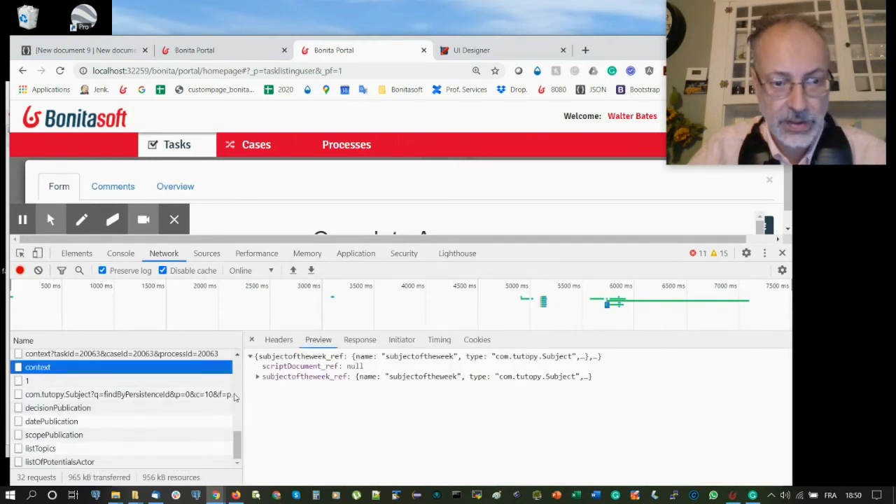
pyautogui.click(257, 378)
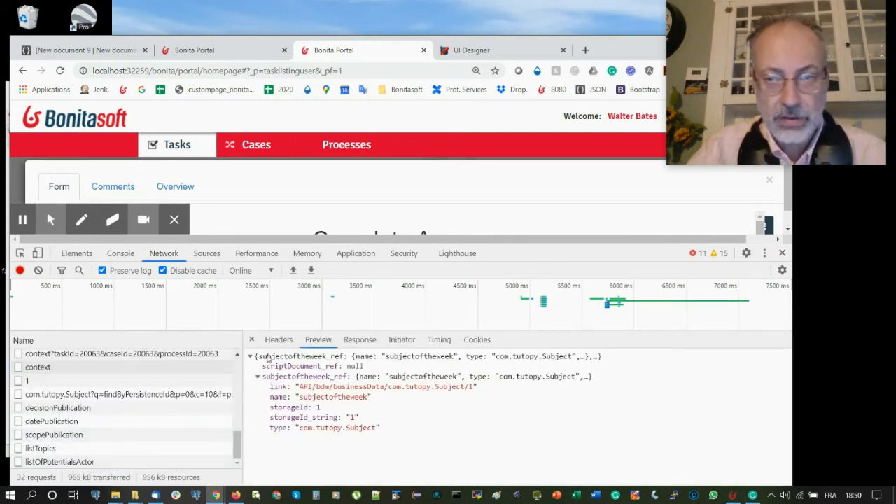
pyautogui.moveTo(263, 376); pyautogui.dragTo(346, 379)
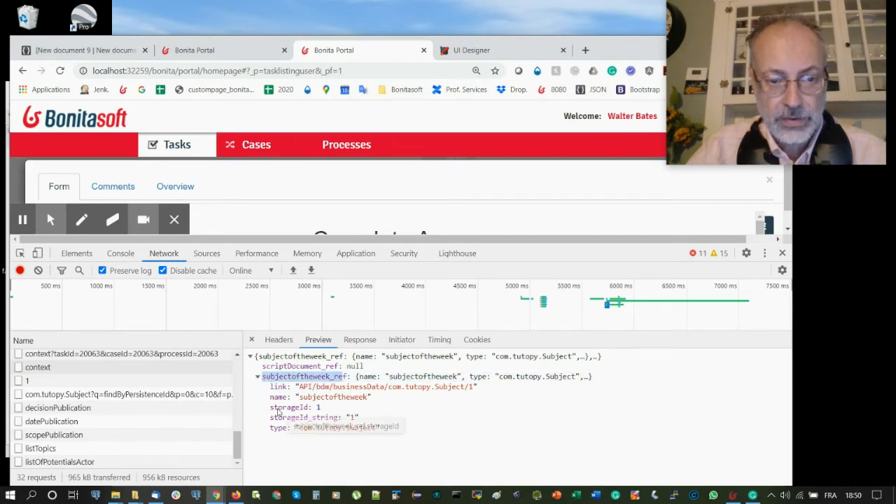
pyautogui.moveTo(269, 408); pyautogui.dragTo(317, 407)
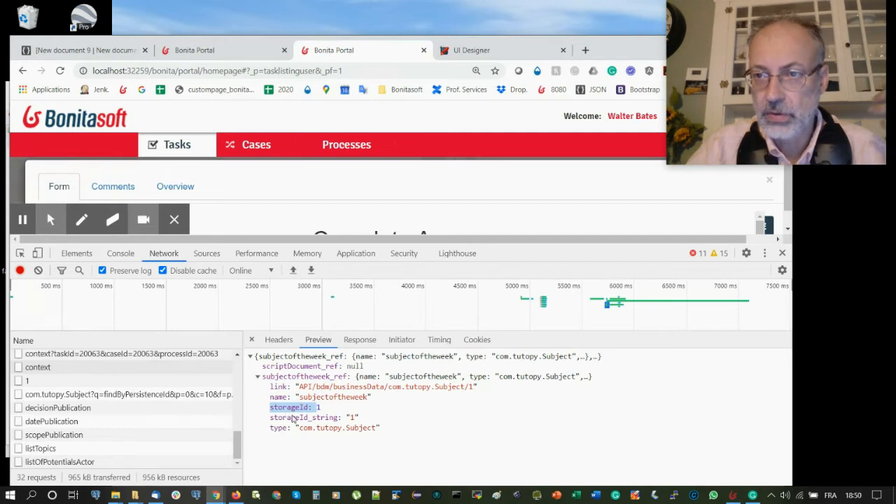
# Return to the UI Designer and begin the Scene query's persistenceId filter with "{{context.".
pyautogui.click(496, 52)
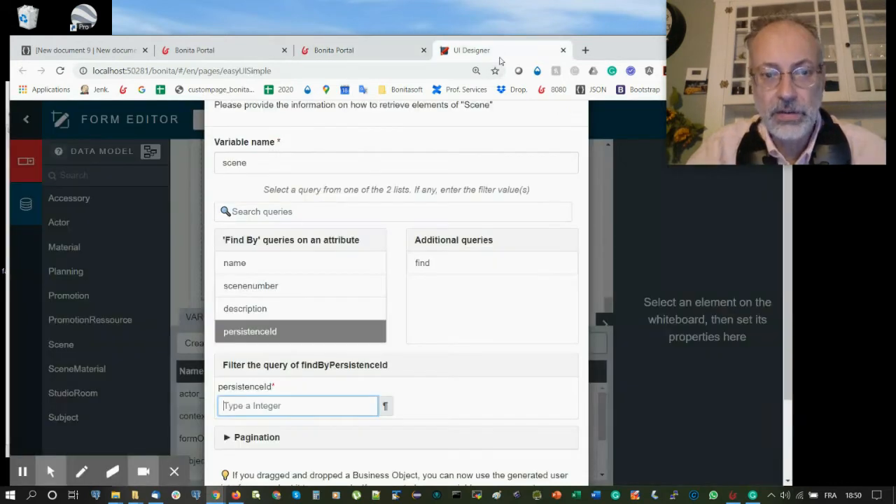
pyautogui.write('{{context.')
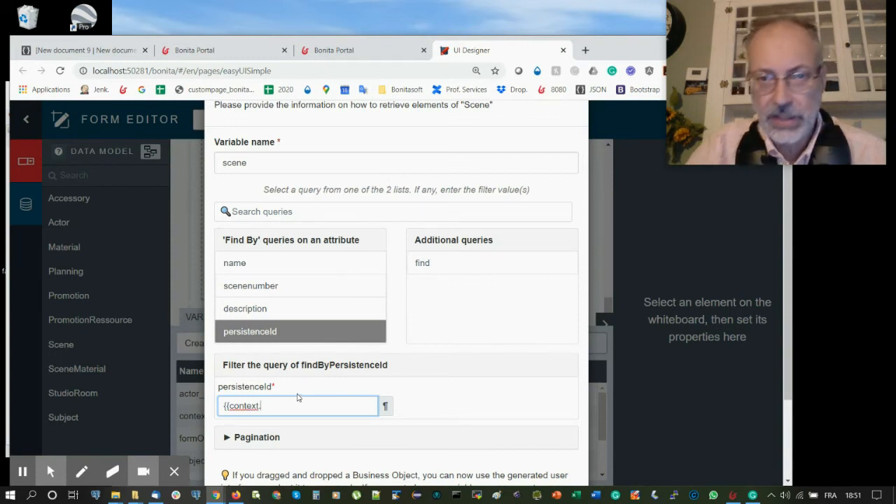
# From Bonita Studio, open the Complete Access task's form easyUIComplete and examine its subjectoftheweek variables that use lazyRef.
pyautogui.click(733, 495)
pyautogui.click(490, 182)
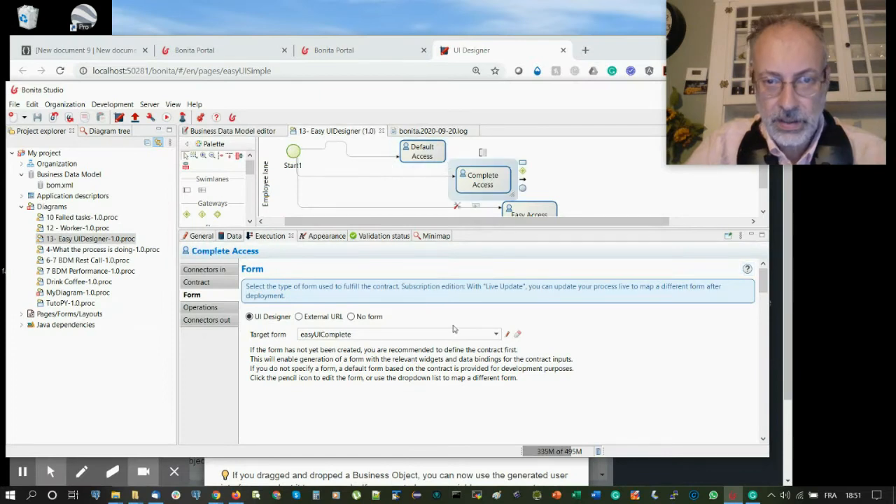
pyautogui.click(507, 335)
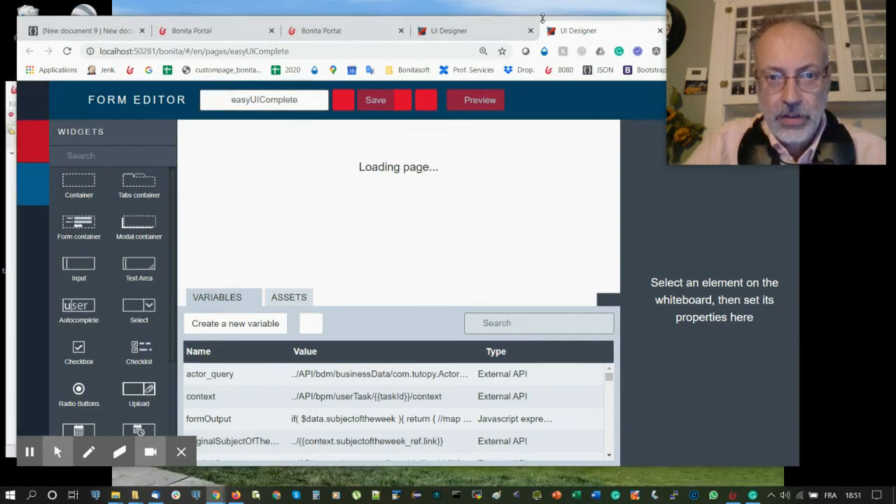
pyautogui.moveTo(445, 306); pyautogui.dragTo(451, 206)
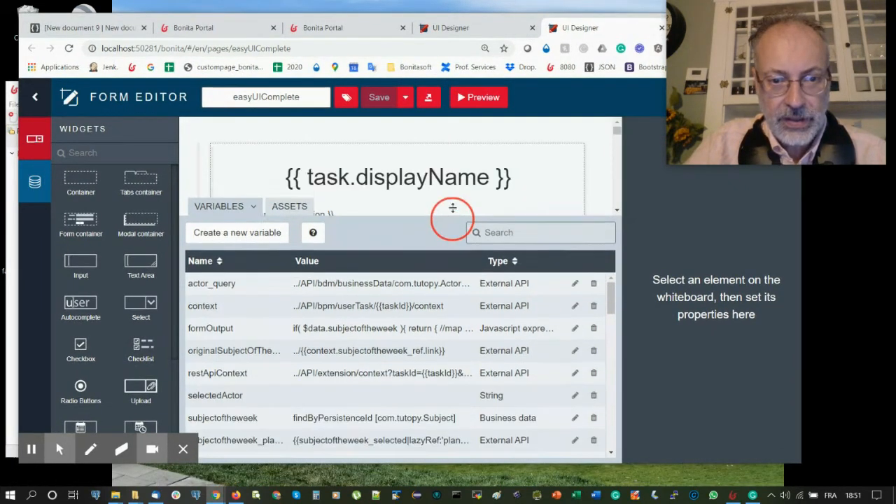
pyautogui.scroll(-5, 371, 350)
pyautogui.scroll(-3, 335, 349)
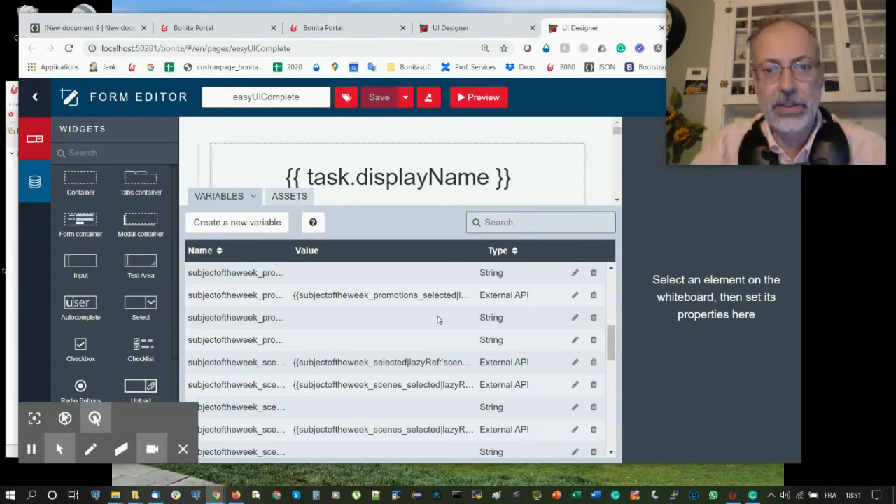
pyautogui.moveTo(436, 384); pyautogui.dragTo(463, 385)
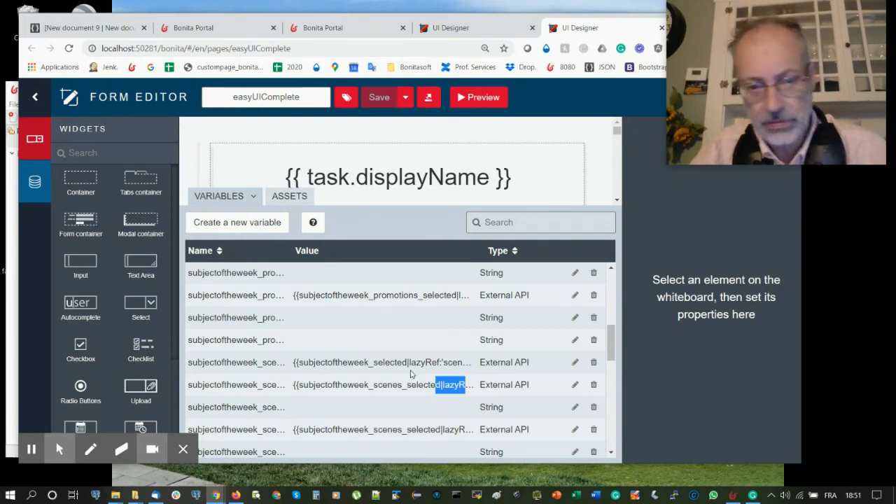
pyautogui.moveTo(406, 205); pyautogui.dragTo(422, 332)
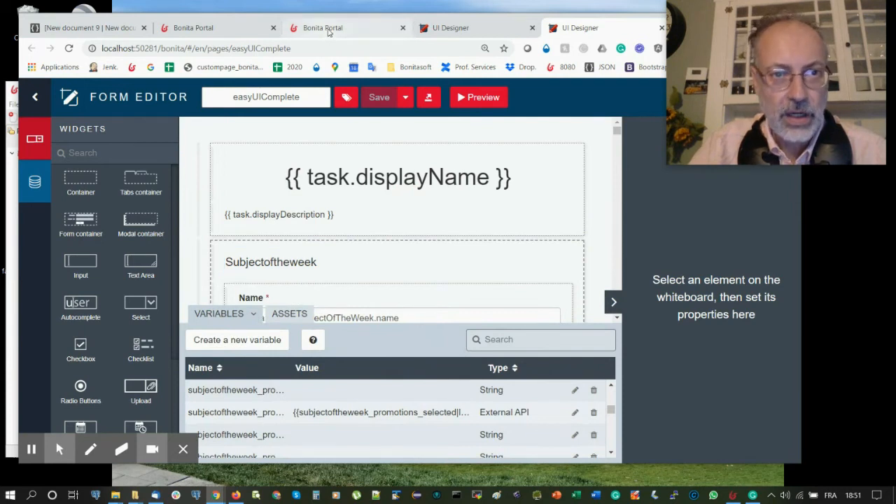
# Return to the Bonita Portal, close the developer tools and reopen the Complete Access task's form in expanded view.
pyautogui.click(326, 29)
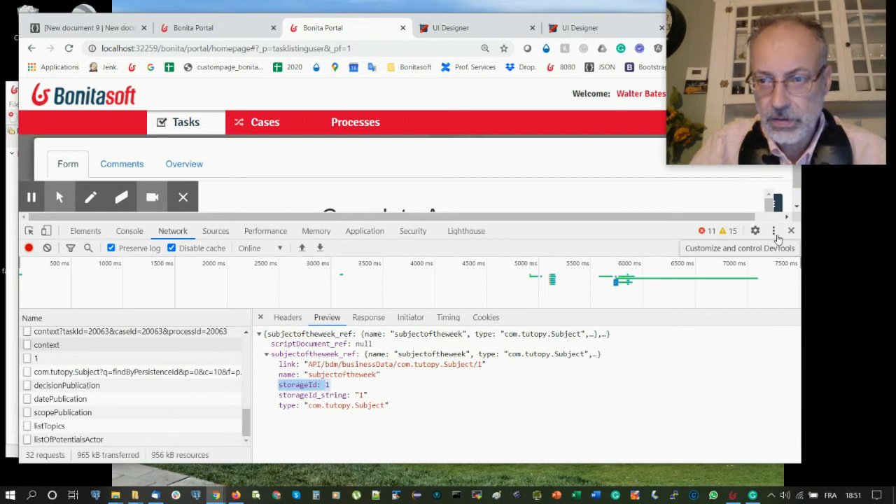
pyautogui.click(791, 230)
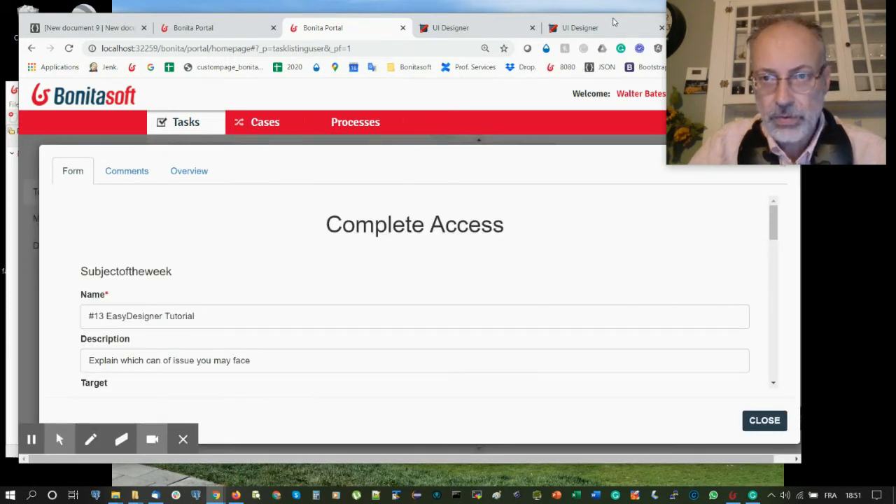
pyautogui.moveTo(614, 22); pyautogui.dragTo(610, 84)
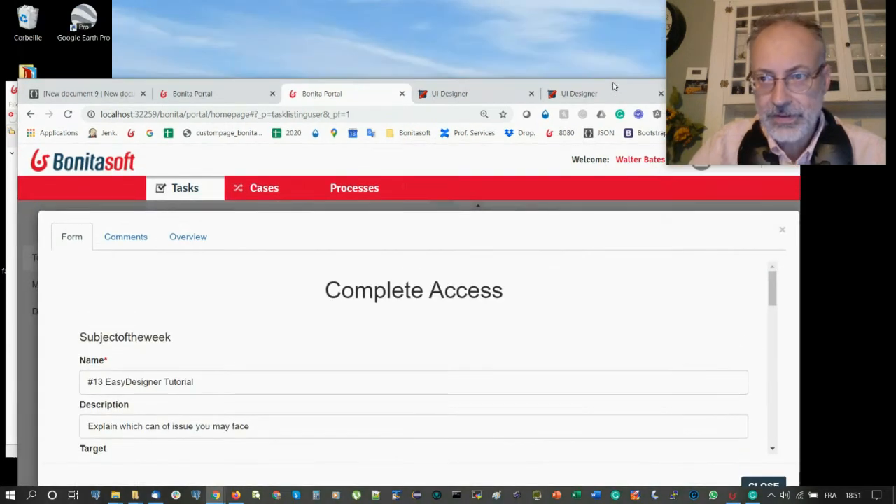
pyautogui.click(783, 230)
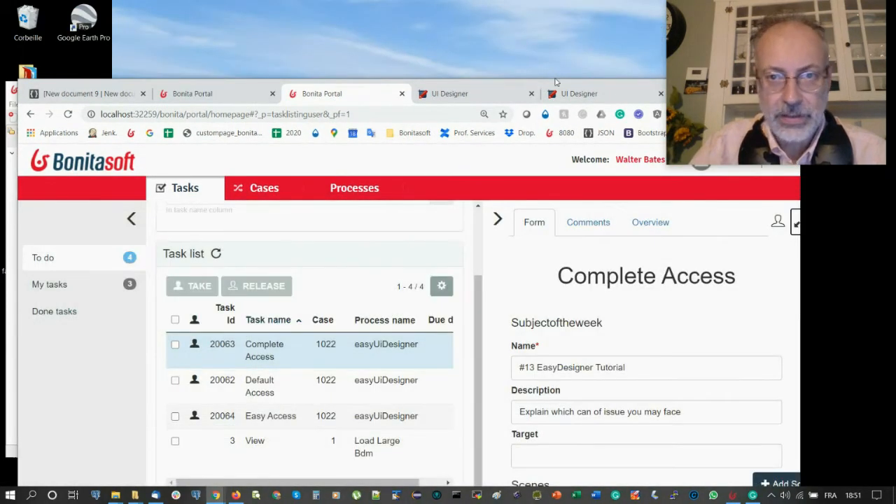
pyautogui.click(274, 352)
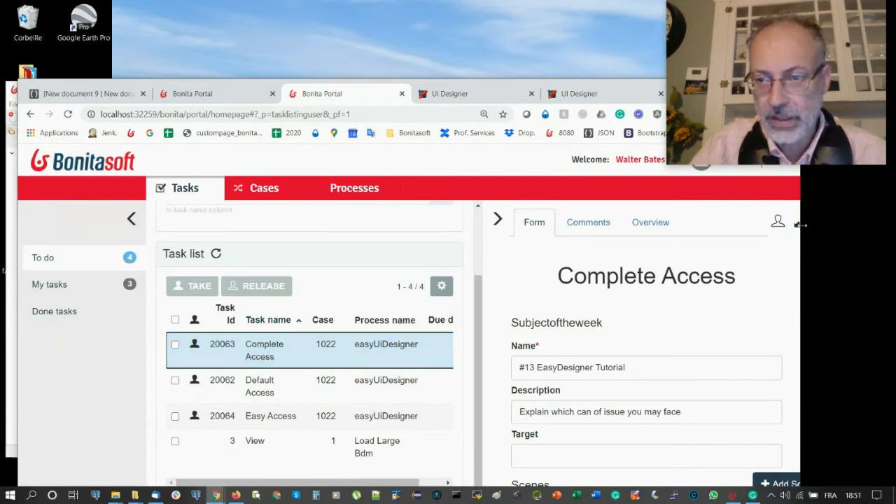
pyautogui.click(796, 223)
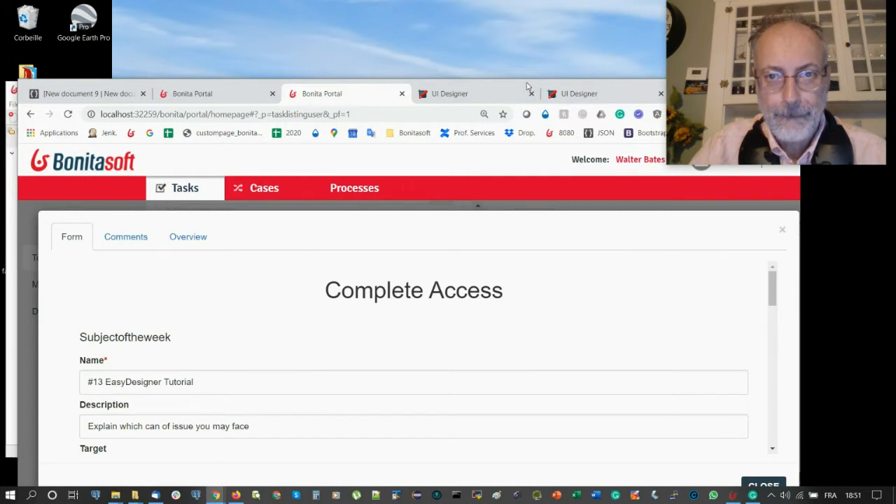
pyautogui.moveTo(527, 85); pyautogui.dragTo(539, 33)
# Review the Complete Access form down to its Subject table and select the "#13 EasyDesigner Tutorial" row.
pyautogui.scroll(-2, 322, 317)
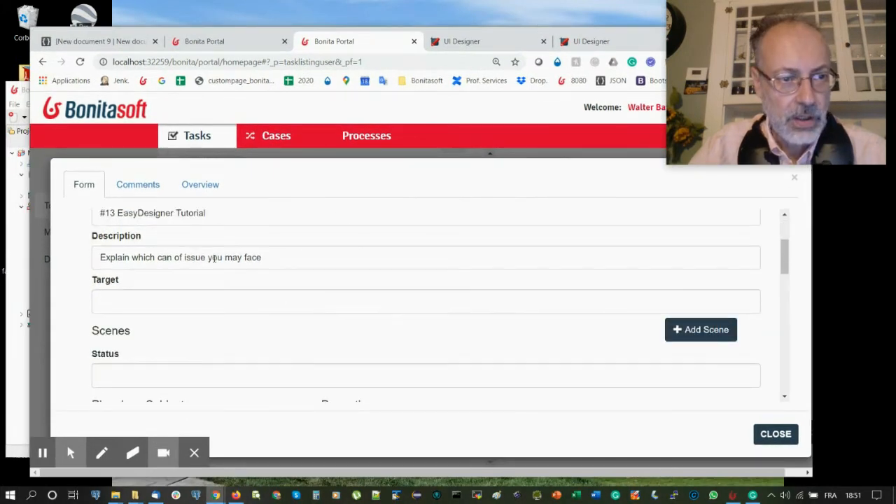
pyautogui.scroll(-3, 222, 282)
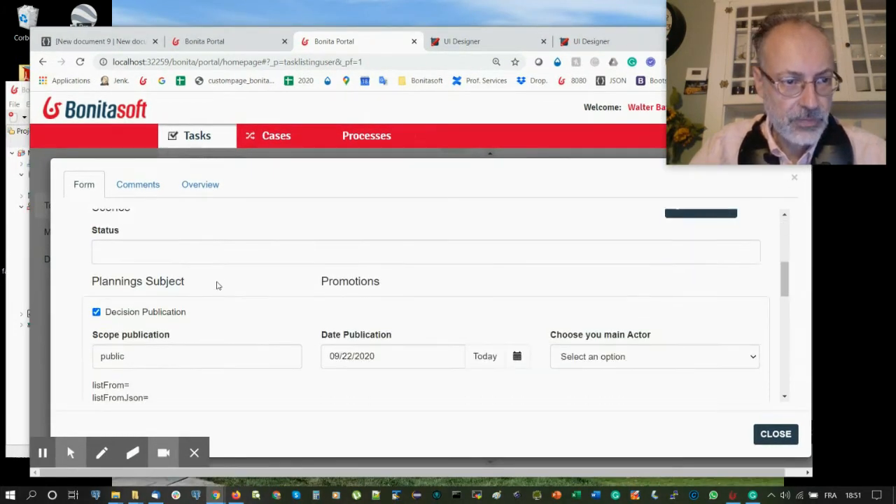
pyautogui.scroll(1, 216, 286)
pyautogui.scroll(-3, 338, 300)
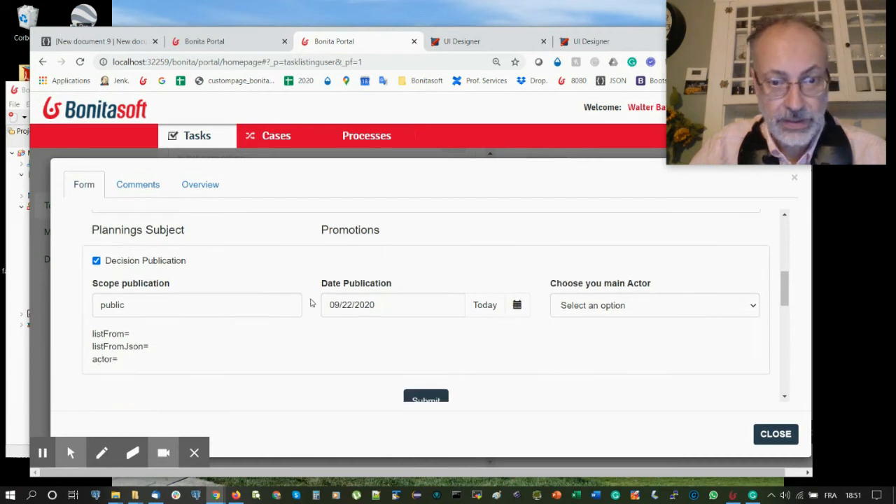
pyautogui.scroll(-6, 276, 301)
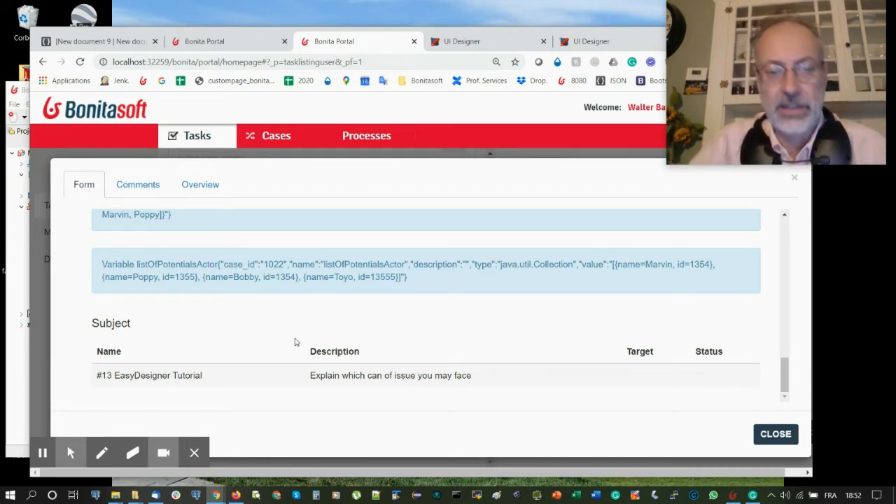
pyautogui.click(364, 382)
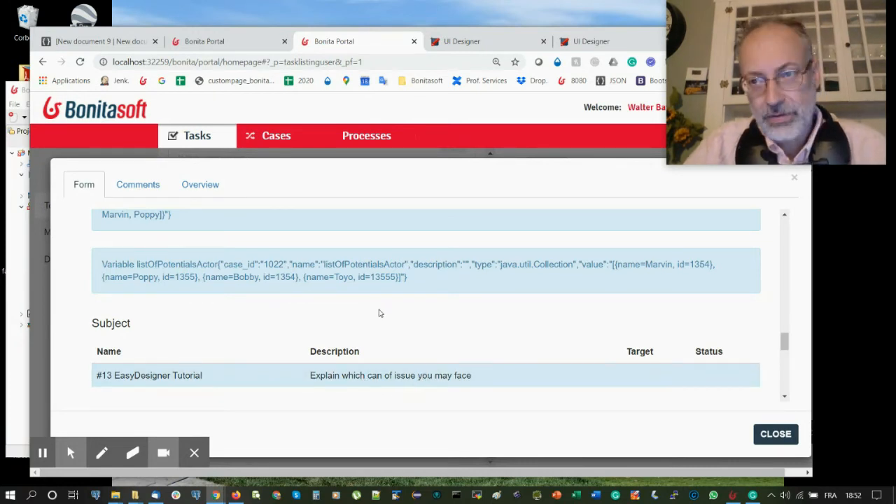
# Review the Complete Access form's scenes and the Plannings Subject section.
pyautogui.scroll(5, 378, 308)
pyautogui.scroll(10, 376, 305)
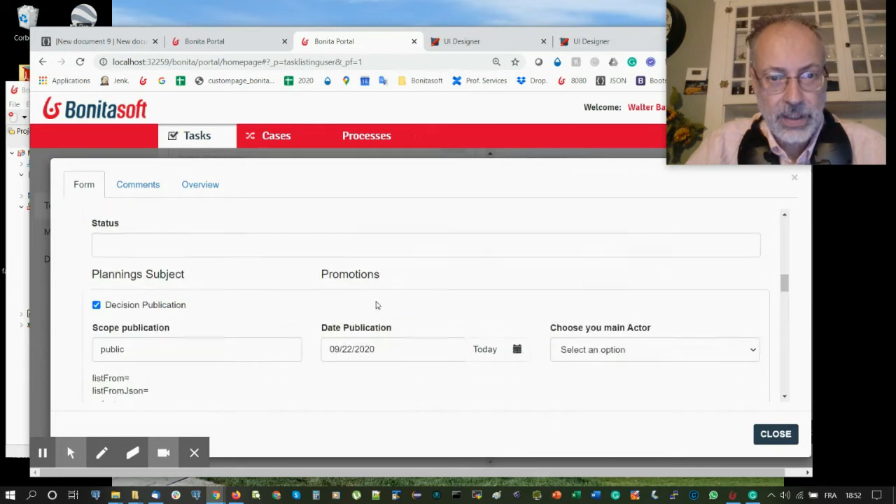
pyautogui.scroll(2, 208, 260)
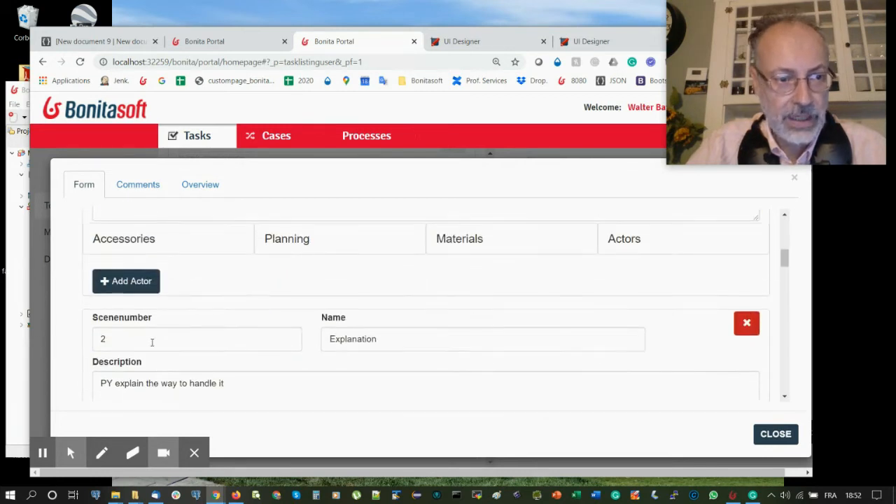
pyautogui.scroll(-1, 186, 290)
pyautogui.scroll(-1, 217, 322)
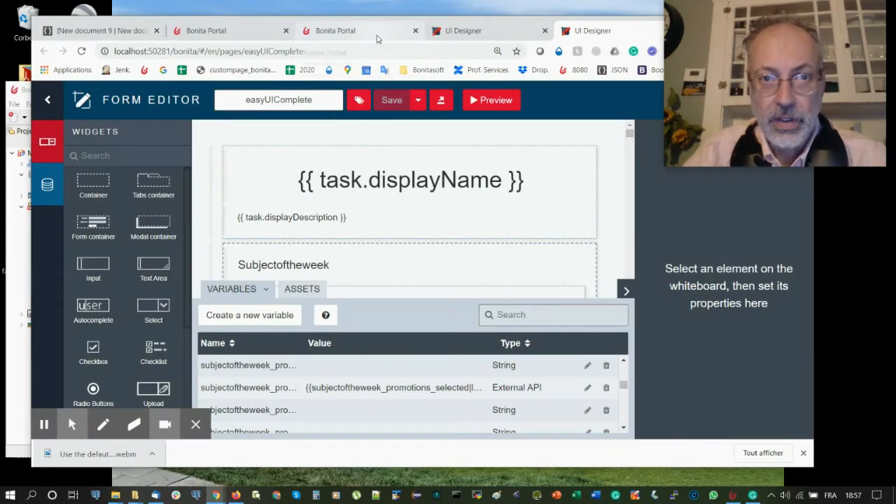
# Return to the Bonita Portal and view the Complete Access form's publication fields and main actor selector.
pyautogui.click(376, 33)
pyautogui.scroll(-2, 355, 245)
pyautogui.scroll(-2, 353, 249)
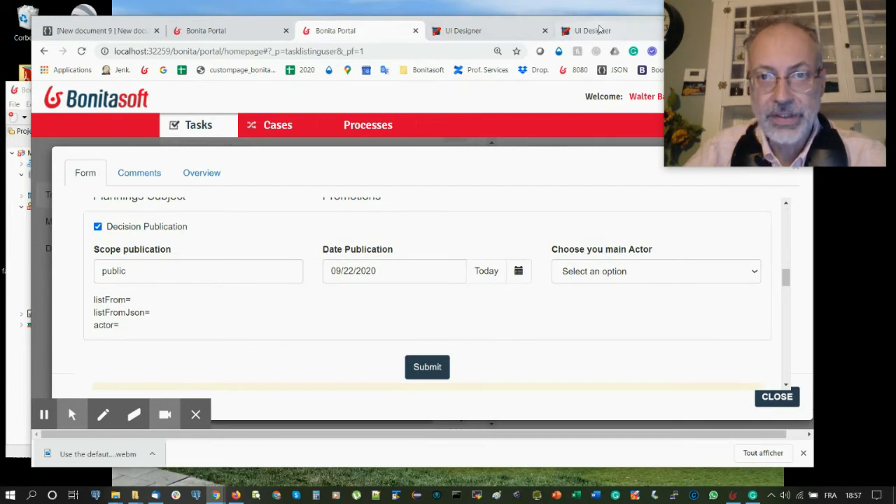
# Switch to the UI Designer, enlarge the variables list and examine the var* variables that call the caseVariable API.
pyautogui.click(592, 31)
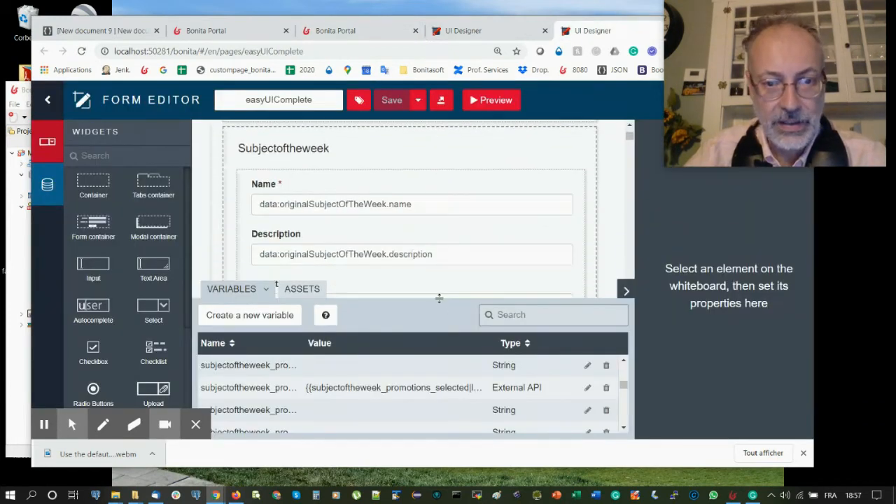
pyautogui.moveTo(439, 298); pyautogui.dragTo(452, 188)
pyautogui.scroll(-3, 343, 315)
pyautogui.scroll(-5, 315, 329)
pyautogui.moveTo(219, 308); pyautogui.dragTo(280, 373)
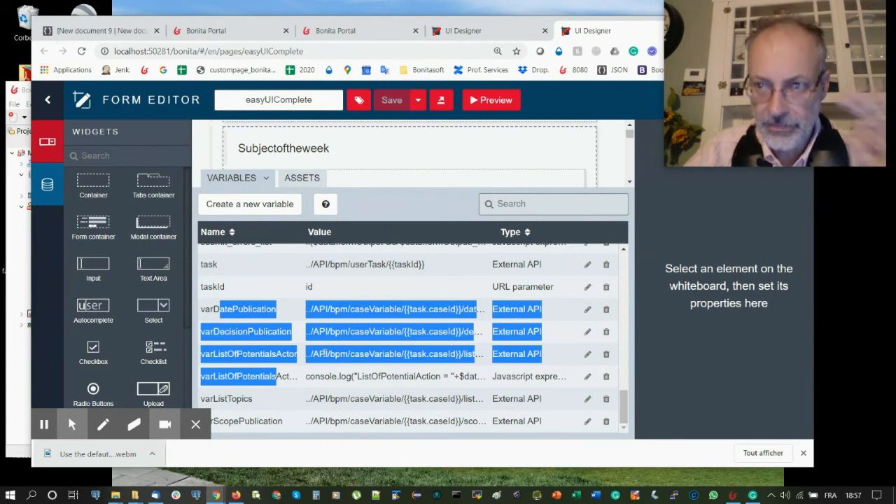
pyautogui.click(335, 345)
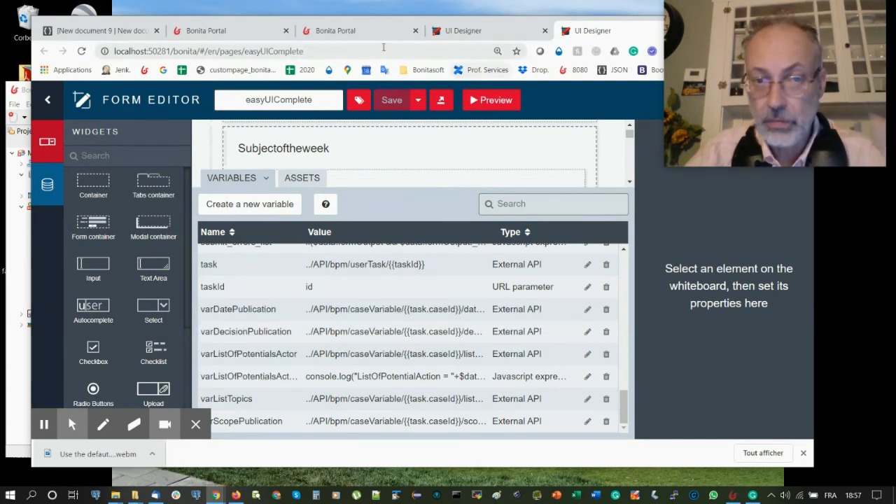
# Return to the Bonita Portal and check the options offered for "Choose you main Actor".
pyautogui.click(355, 31)
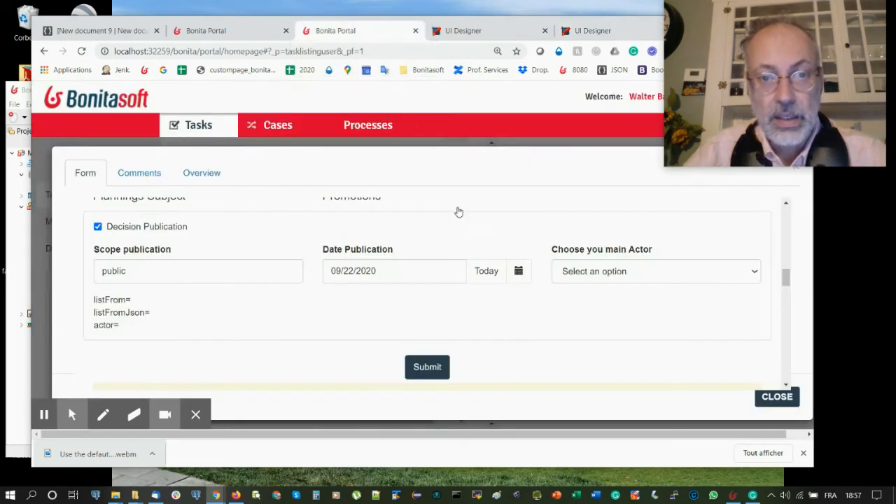
pyautogui.click(648, 271)
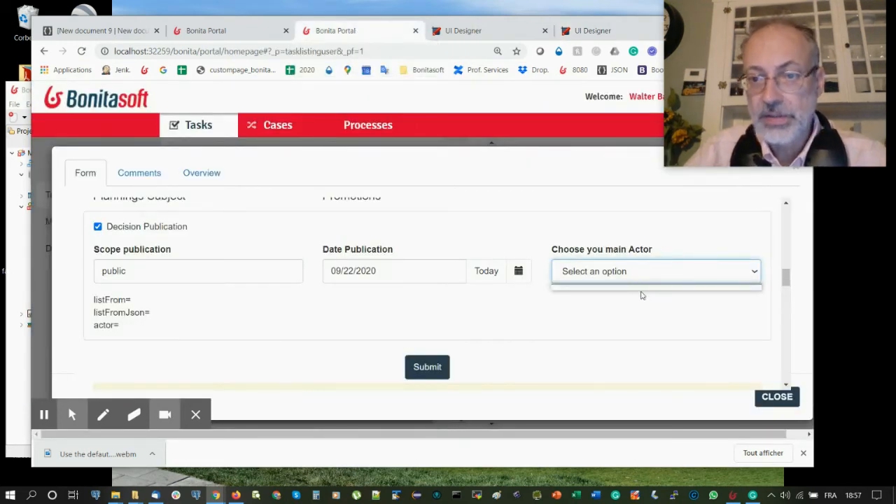
pyautogui.click(233, 310)
# Examine the listOfPotentialsActor variable's value further down the form, highlighting the whole value and its name key.
pyautogui.scroll(-5, 234, 310)
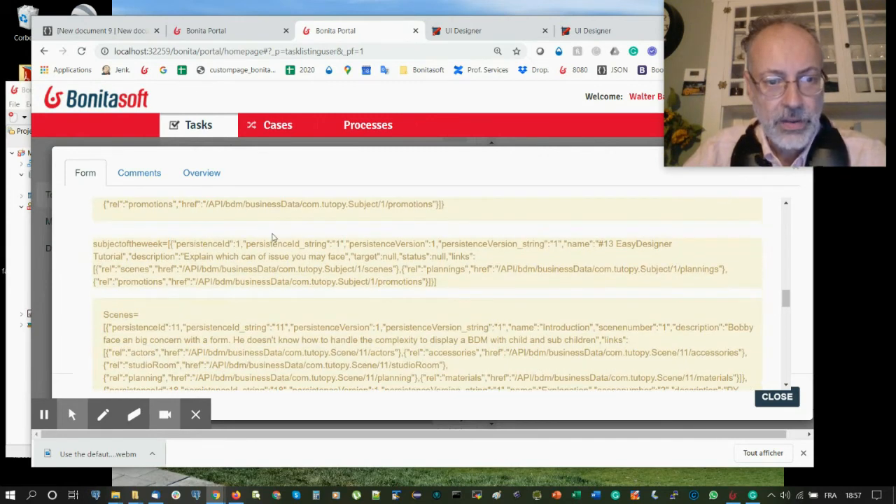
pyautogui.scroll(-5, 280, 260)
pyautogui.scroll(2, 283, 269)
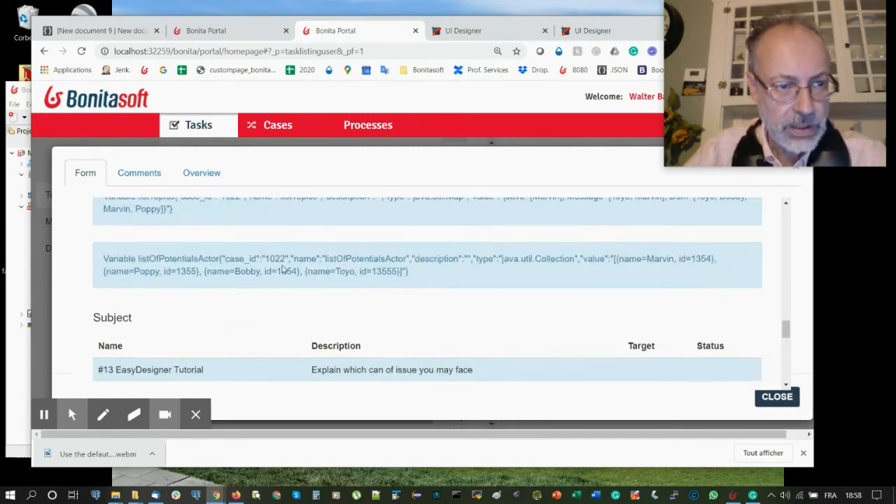
pyautogui.moveTo(164, 313); pyautogui.dragTo(221, 314)
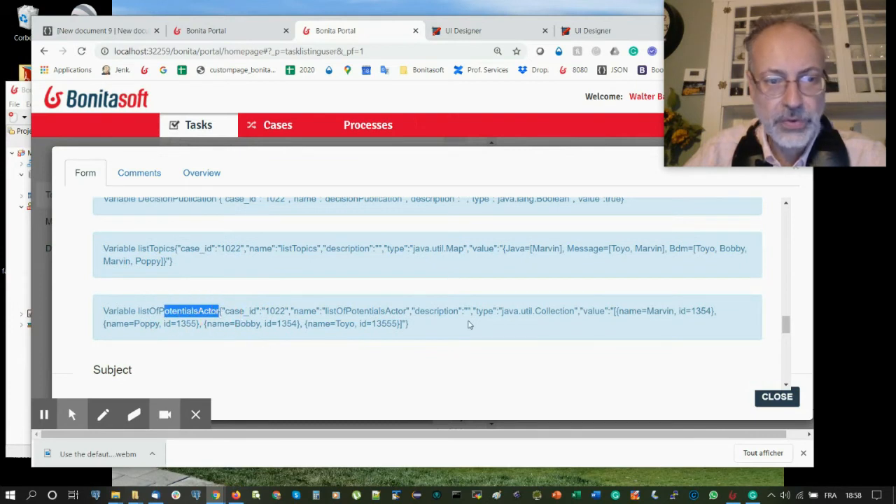
pyautogui.moveTo(611, 310); pyautogui.dragTo(632, 329)
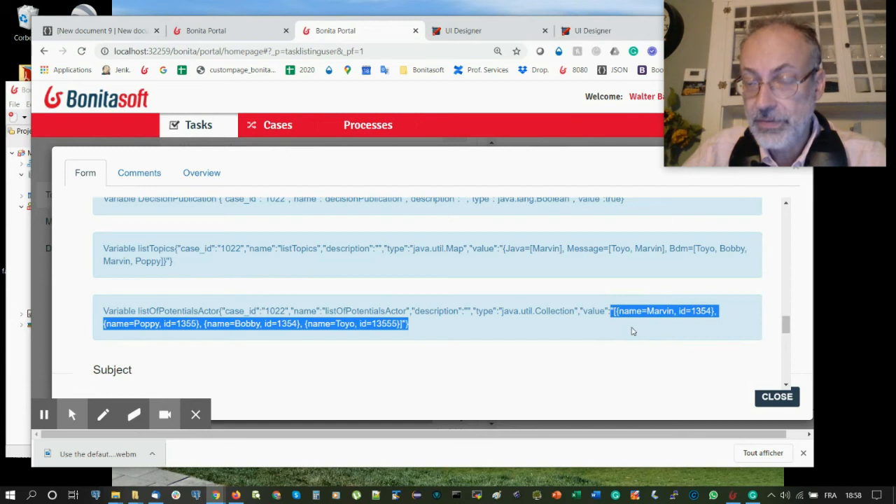
pyautogui.click(630, 315)
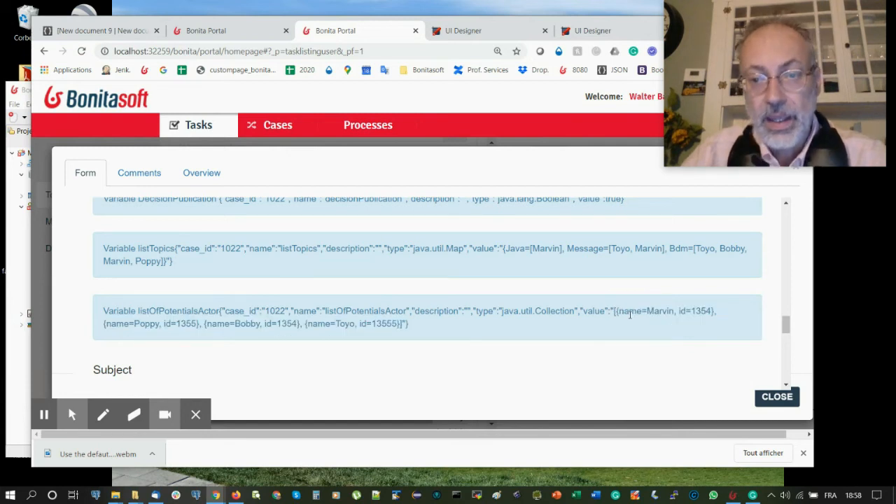
pyautogui.doubleClick(629, 312)
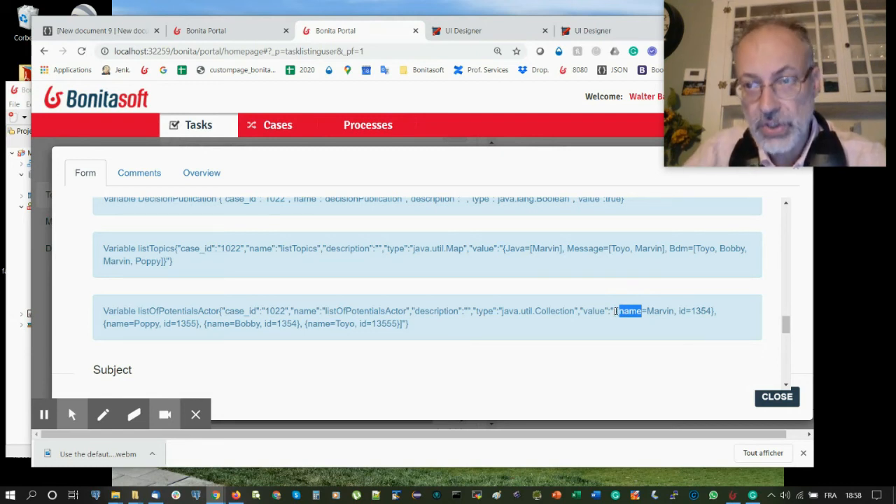
pyautogui.doubleClick(621, 311)
pyautogui.click(644, 311)
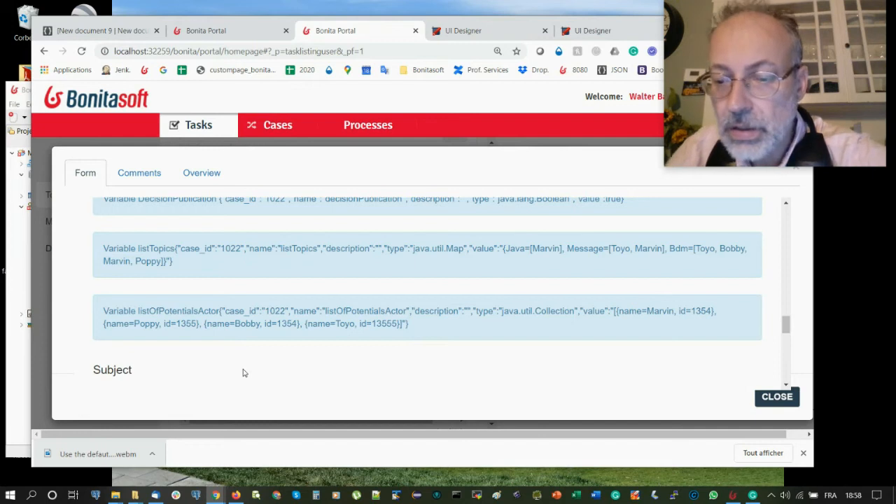
# Open the browser's developer console and examine the evaluation error for varListOfPotentialsActorJson.
pyautogui.press('F12')
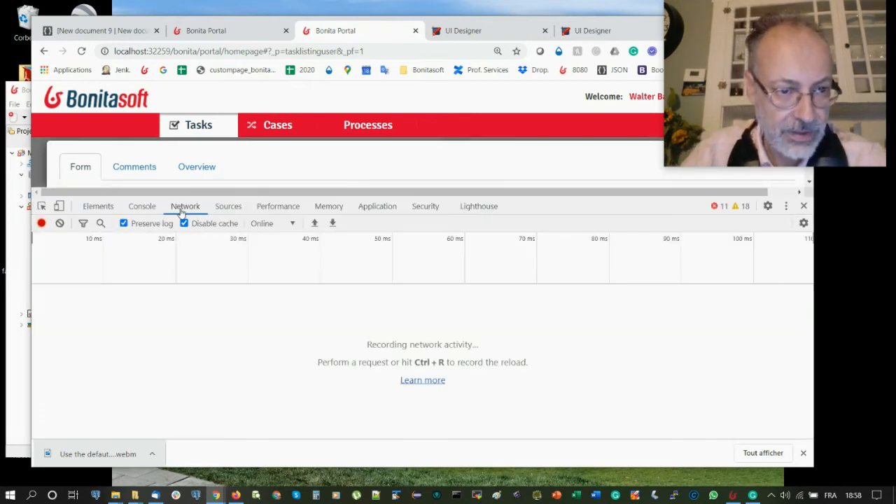
pyautogui.click(142, 205)
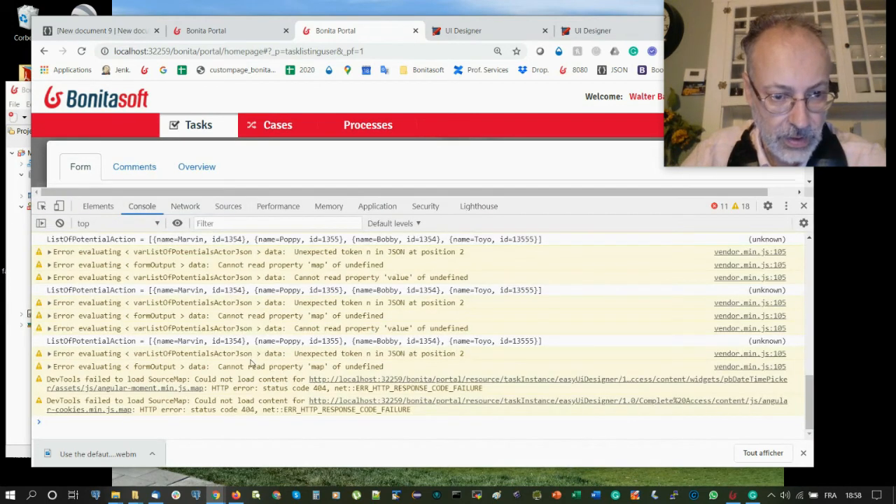
pyautogui.moveTo(320, 354); pyautogui.dragTo(497, 354)
pyautogui.moveTo(134, 355); pyautogui.dragTo(465, 358)
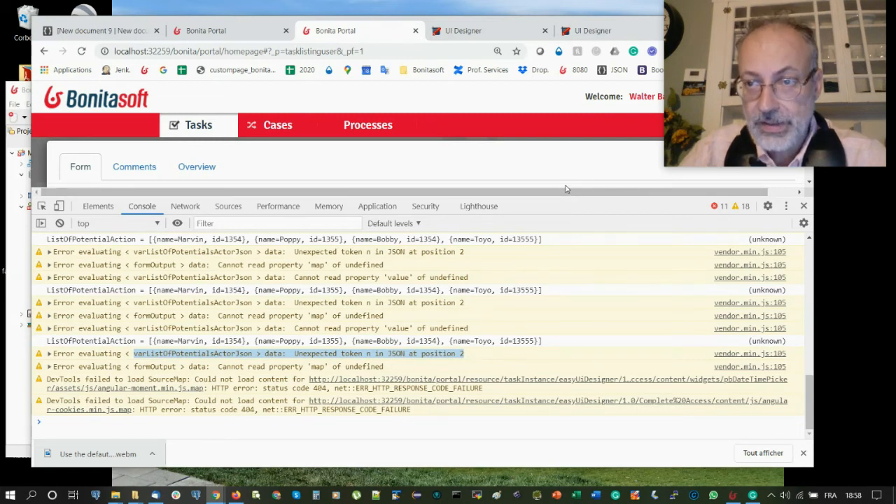
# Shrink the developer tools area and return to the form's Plannings Subject section.
pyautogui.moveTo(577, 201); pyautogui.dragTo(561, 352)
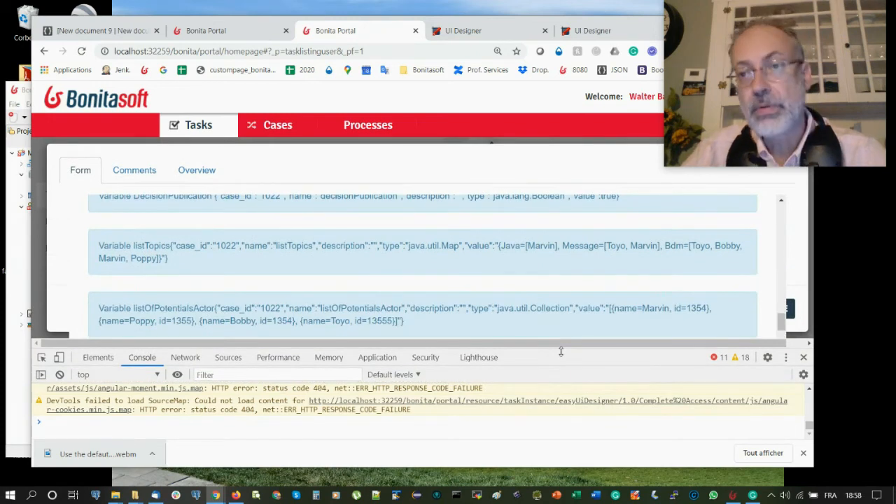
pyautogui.scroll(10, 537, 221)
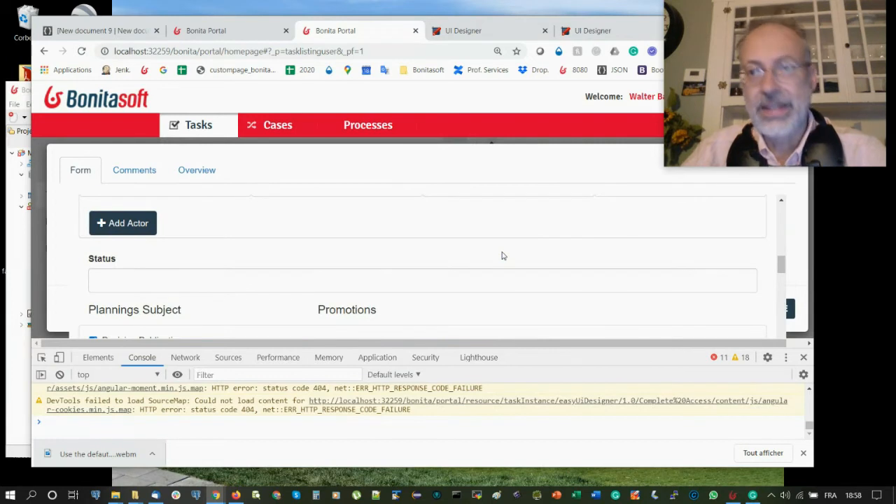
pyautogui.scroll(-1, 501, 256)
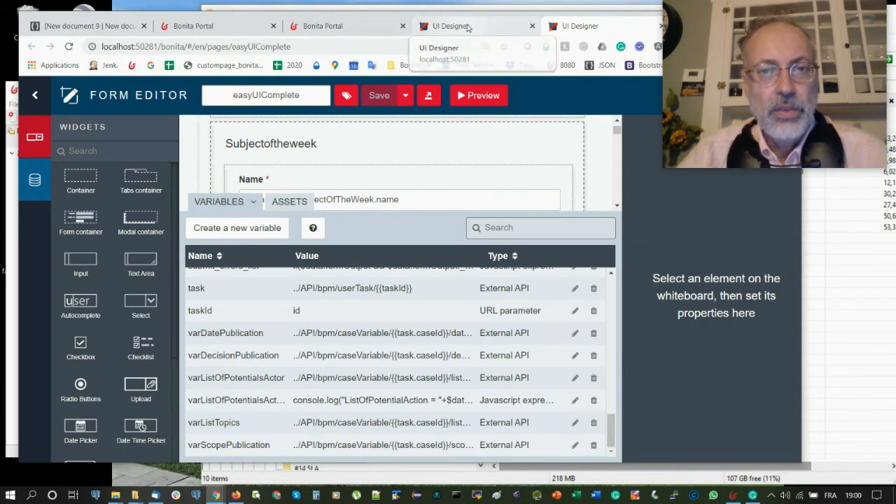
# Check the Easy Access task's target form in Bonita Studio, and return to the Bonita Portal.
pyautogui.click(732, 497)
pyautogui.click(529, 204)
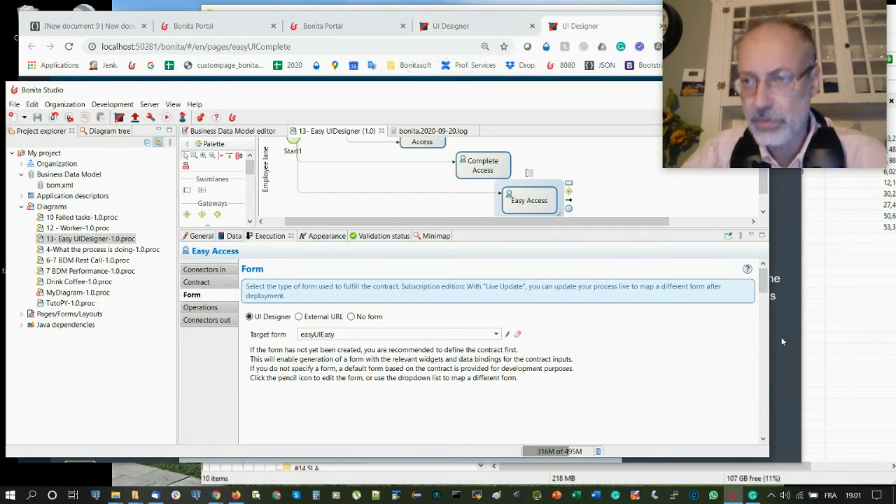
pyautogui.hotkey('alt', 'Tab')
pyautogui.click(323, 26)
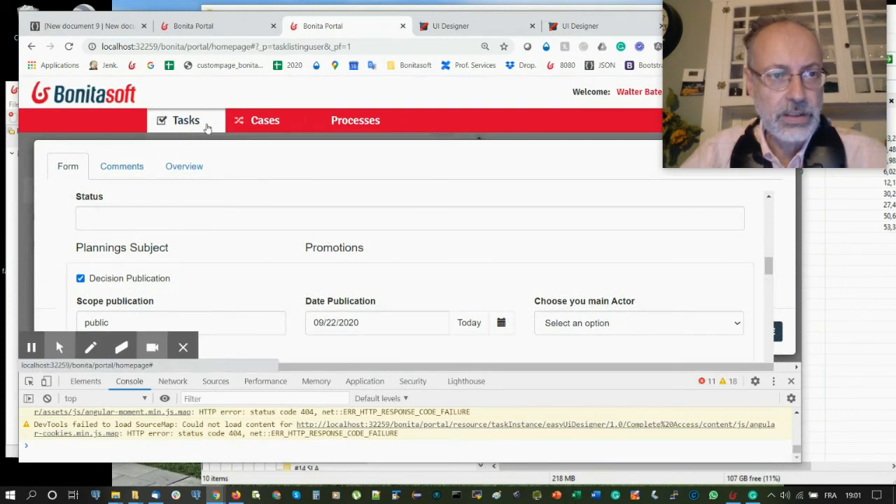
# Close the expanded Complete Access form and the developer tools.
pyautogui.moveTo(598, 18); pyautogui.dragTo(598, 92)
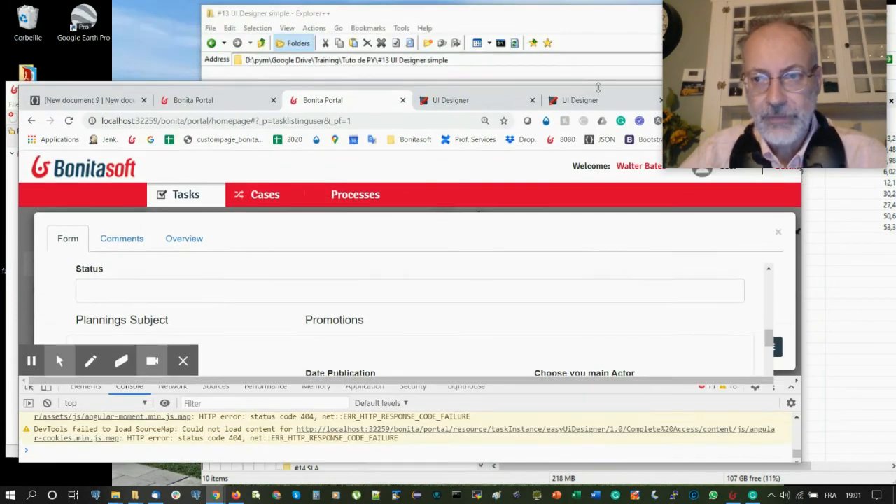
pyautogui.click(779, 234)
pyautogui.click(791, 382)
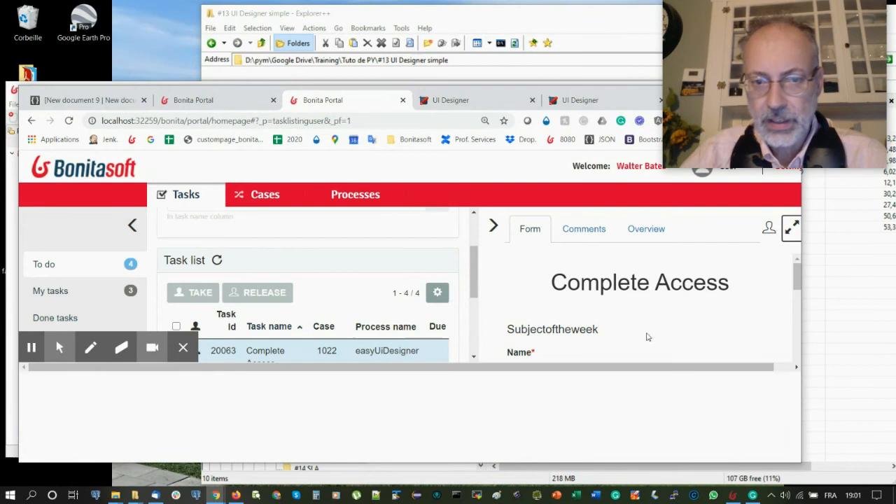
# Open the Easy Access task's form from the task list in expanded view.
pyautogui.scroll(-2, 420, 304)
pyautogui.click(308, 349)
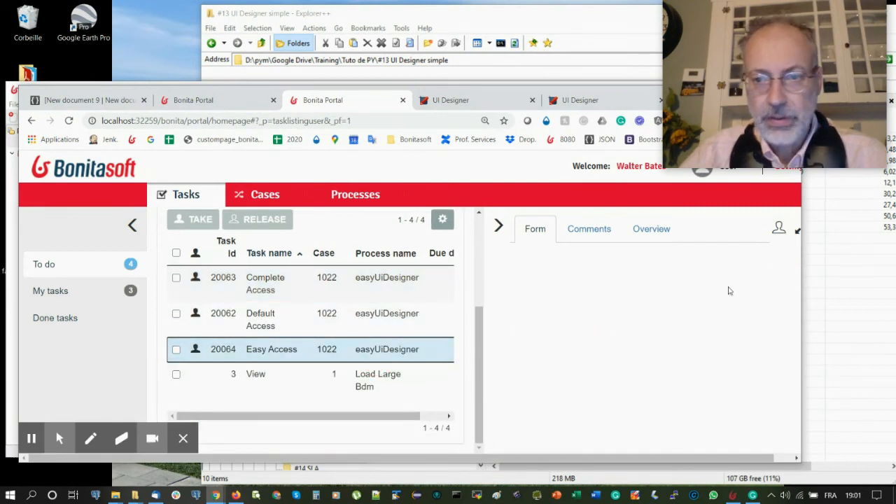
pyautogui.click(797, 234)
pyautogui.moveTo(598, 94); pyautogui.dragTo(618, 35)
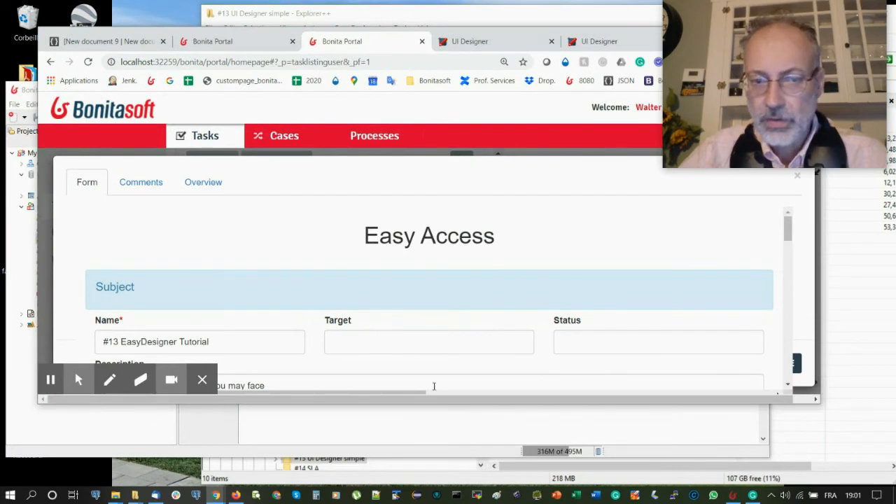
pyautogui.click(203, 381)
# Review the Easy Access form's subject and both scenes, including their accessories, planning, materials and actors.
pyautogui.scroll(-2, 412, 294)
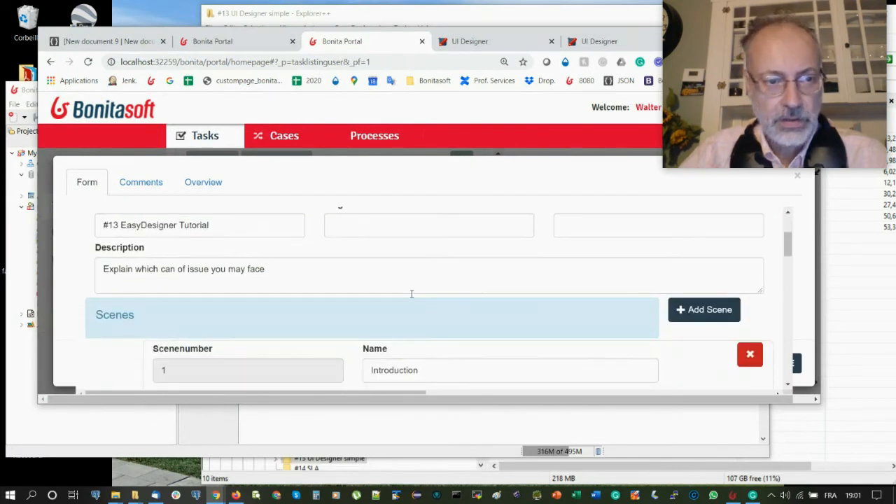
pyautogui.scroll(-2, 336, 241)
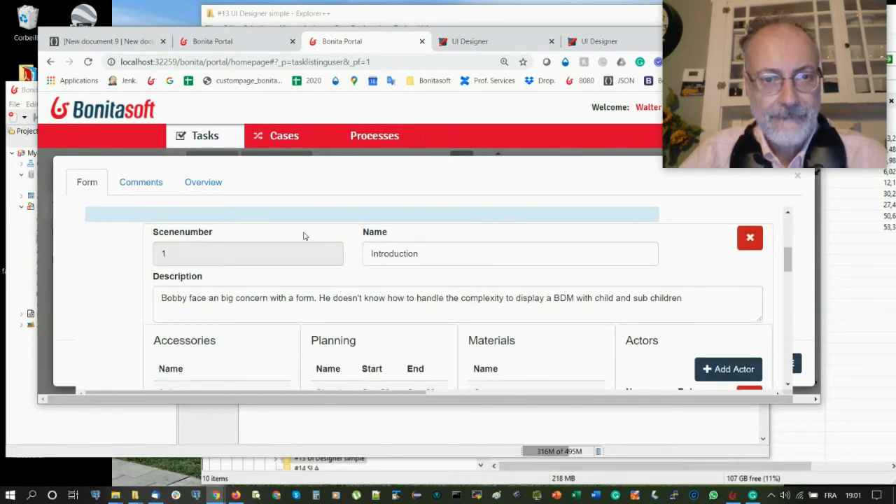
pyautogui.scroll(-1, 220, 313)
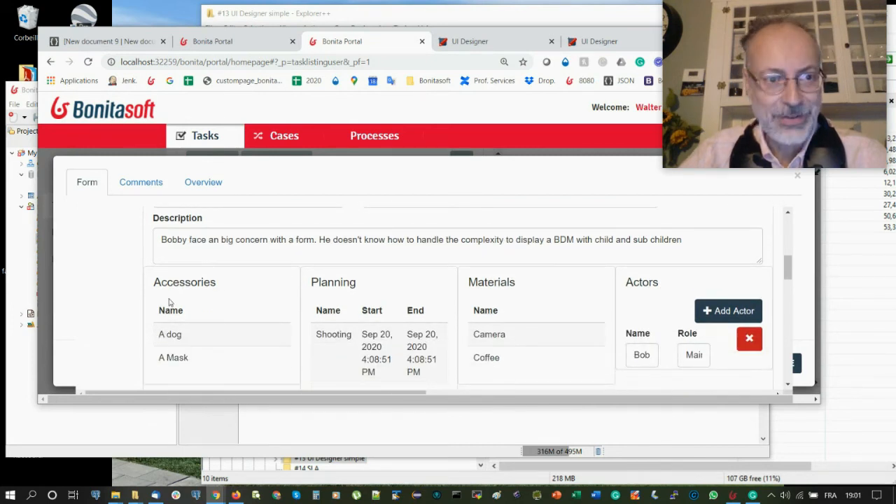
pyautogui.moveTo(160, 334); pyautogui.dragTo(198, 361)
pyautogui.scroll(-1, 372, 308)
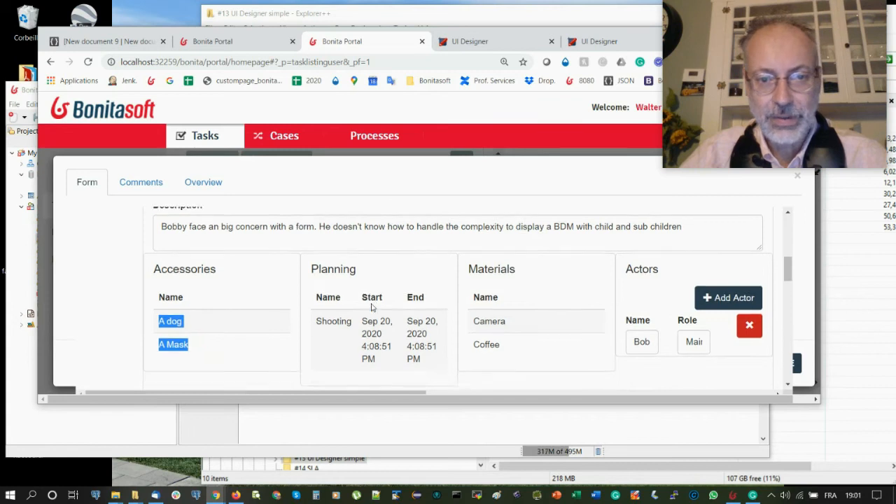
pyautogui.scroll(-1, 372, 308)
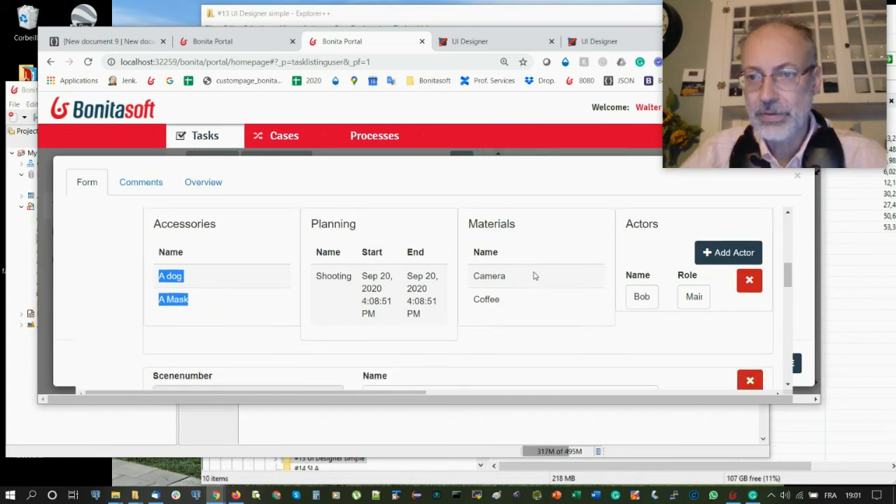
pyautogui.scroll(-3, 557, 284)
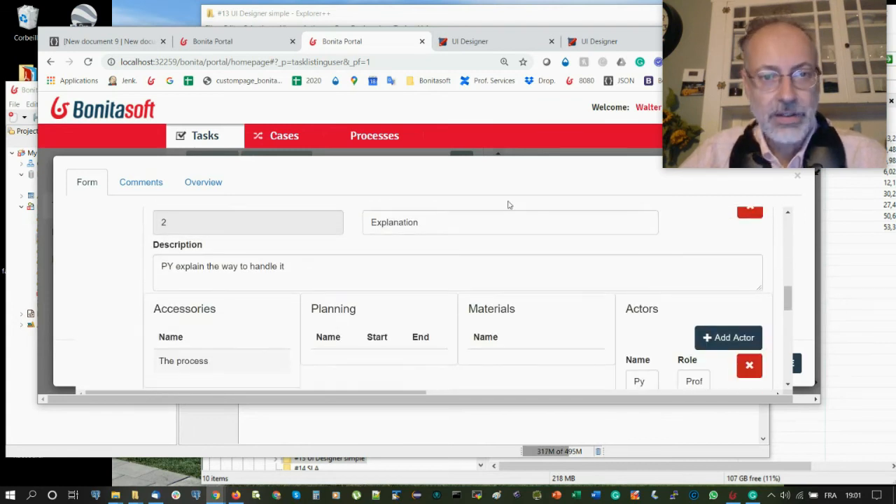
pyautogui.scroll(-1, 383, 295)
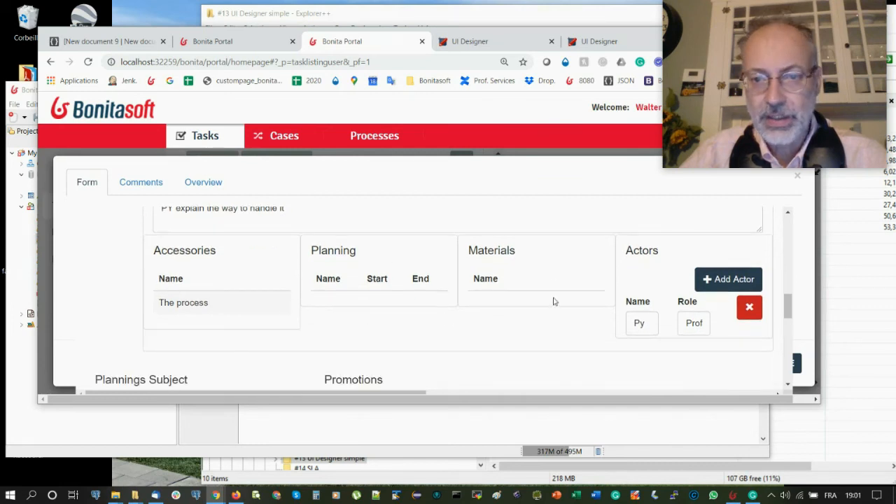
# Review the Easy Access form's Publication section, including the scope, date and list of main actors to choose from.
pyautogui.scroll(-2, 240, 302)
pyautogui.scroll(-1, 202, 329)
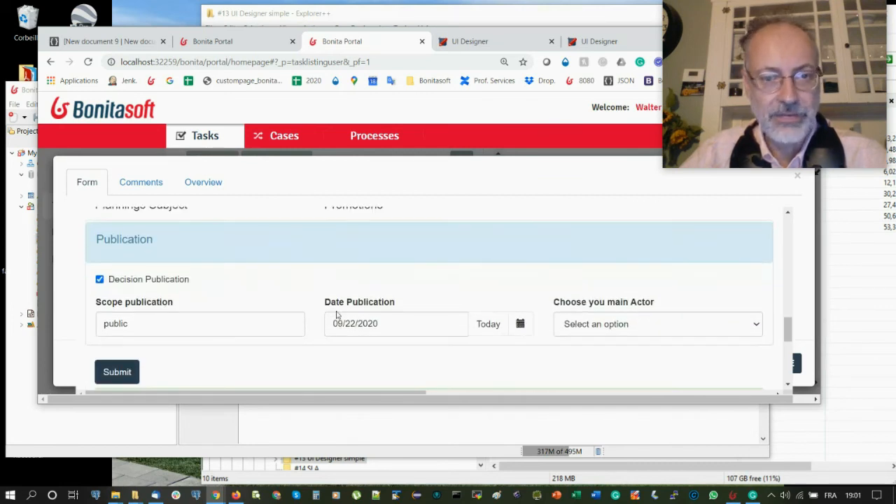
pyautogui.click(644, 319)
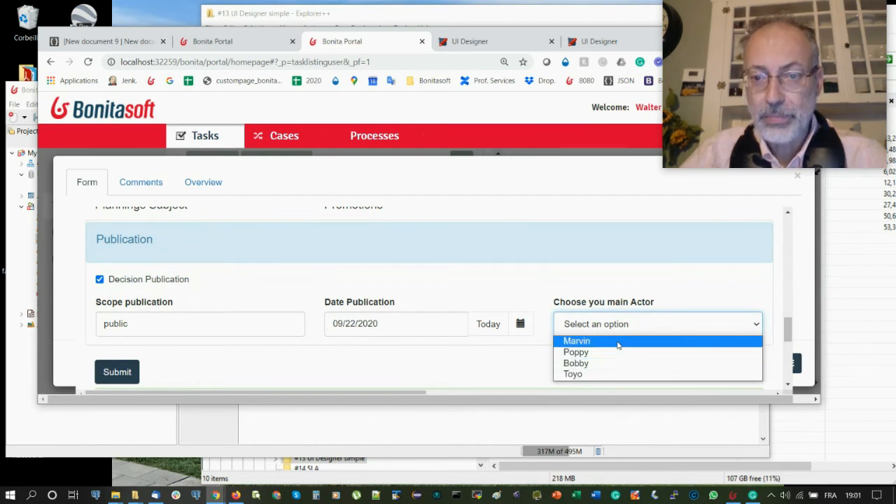
pyautogui.click(547, 283)
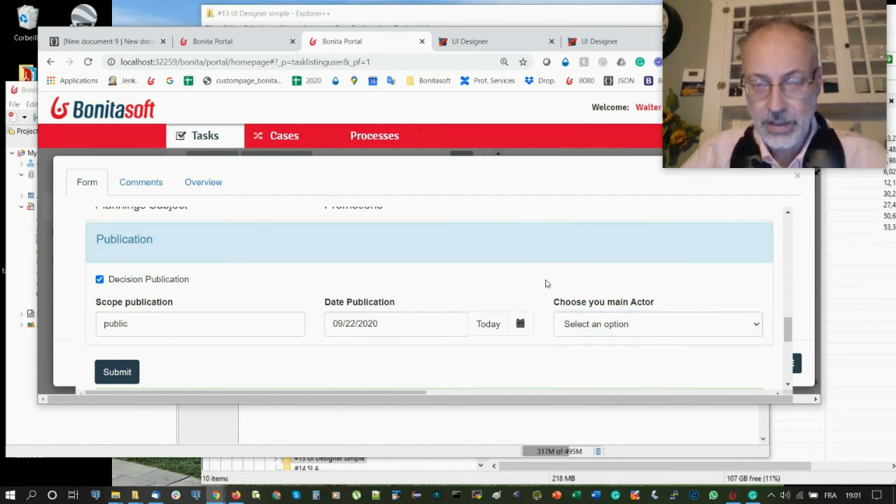
pyautogui.scroll(5, 470, 272)
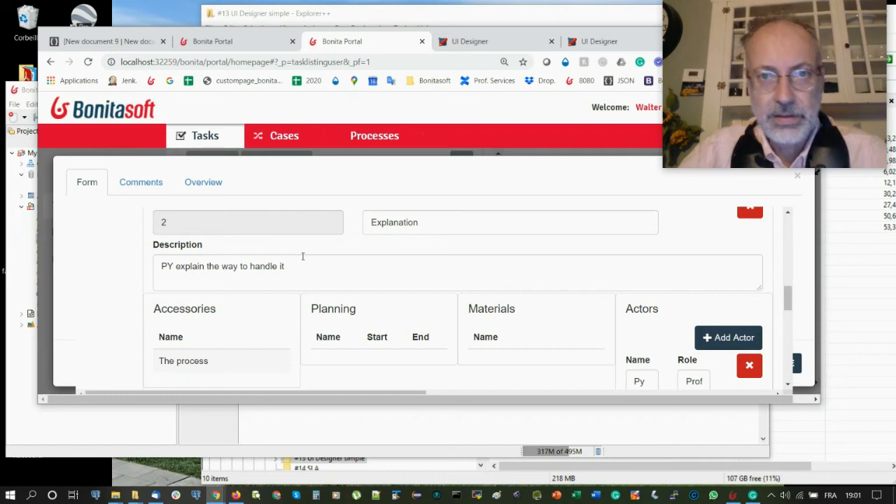
# Cancel the scene variable setup in the easyUISimple form and leave its editor, discarding the unsaved changes.
pyautogui.click(524, 43)
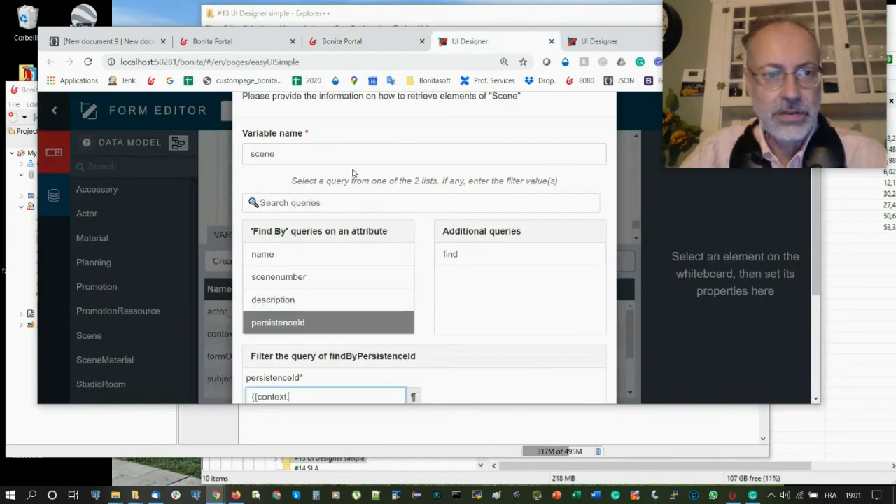
pyautogui.scroll(2, 599, 181)
pyautogui.click(602, 126)
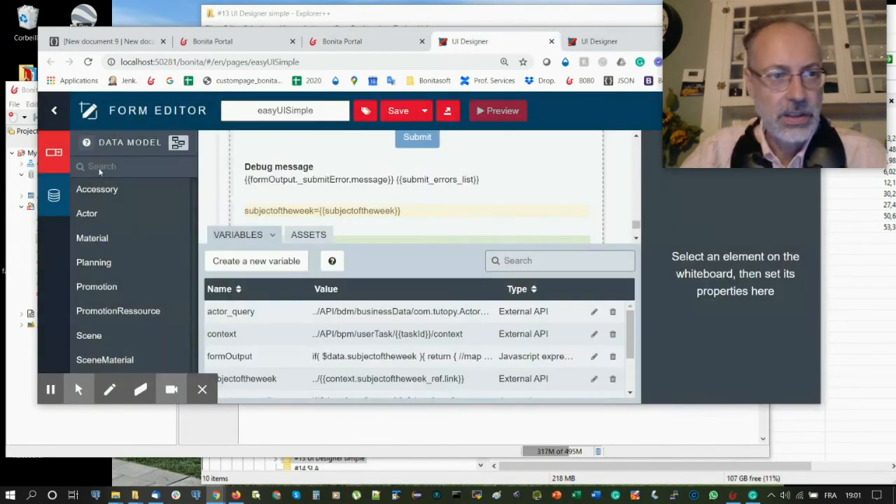
pyautogui.click(54, 110)
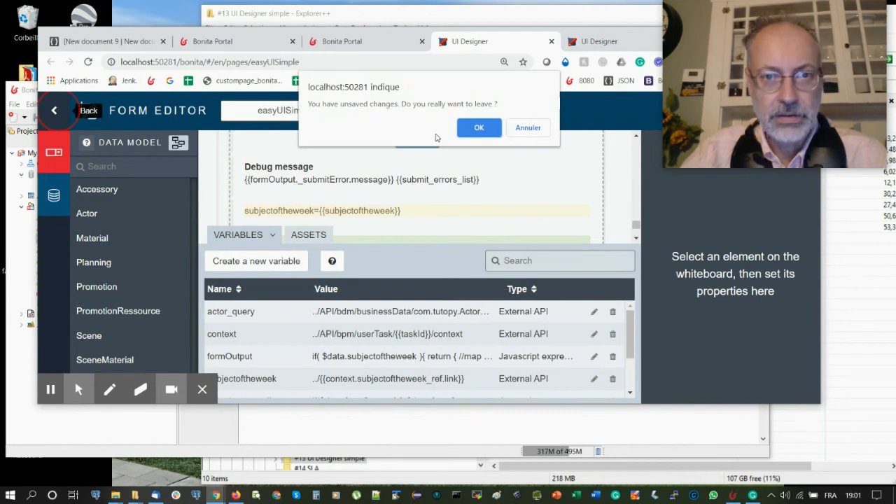
pyautogui.click(480, 128)
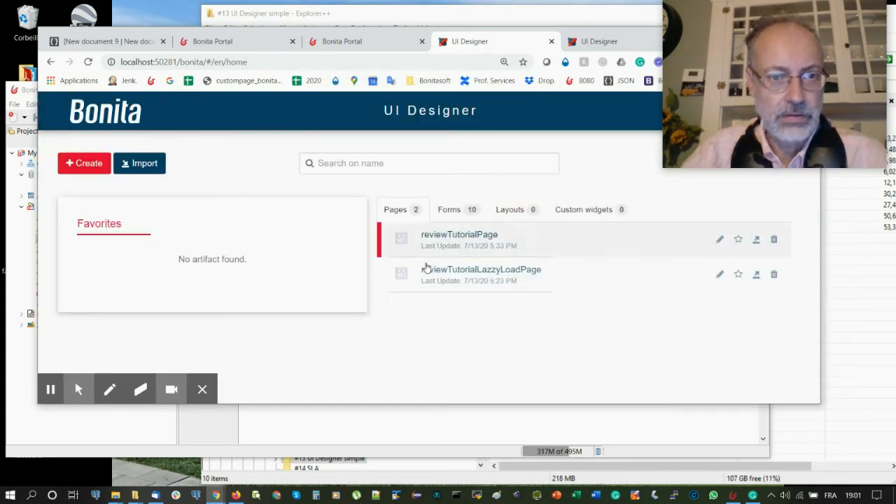
# Switch to Bonita Studio and open the Easy Access task's target form easyUIEasy for editing in UI Designer.
pyautogui.click(890, 400)
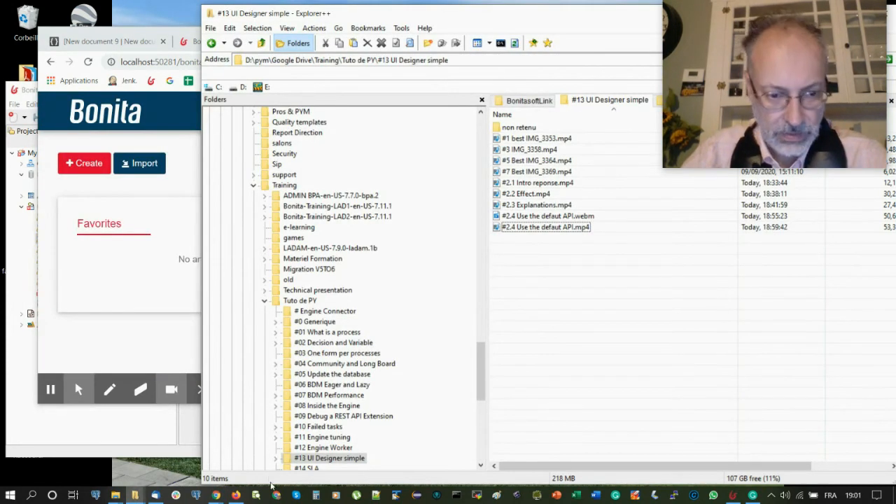
pyautogui.click(733, 495)
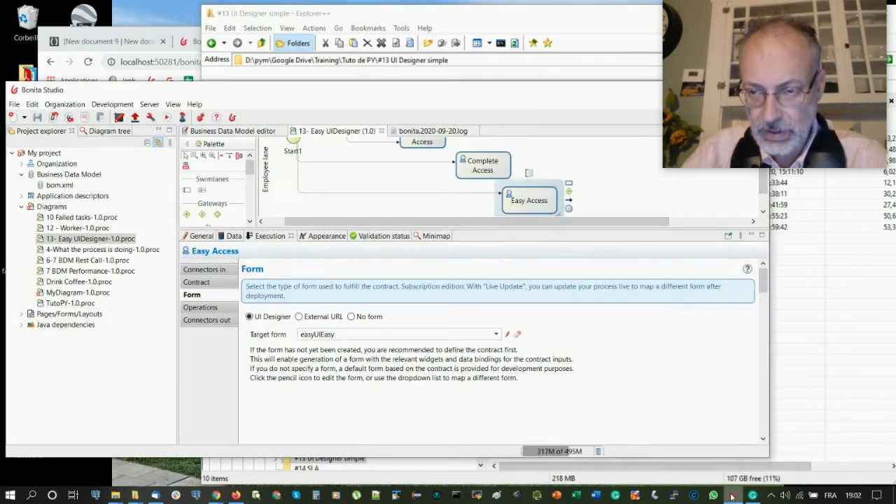
pyautogui.click(506, 334)
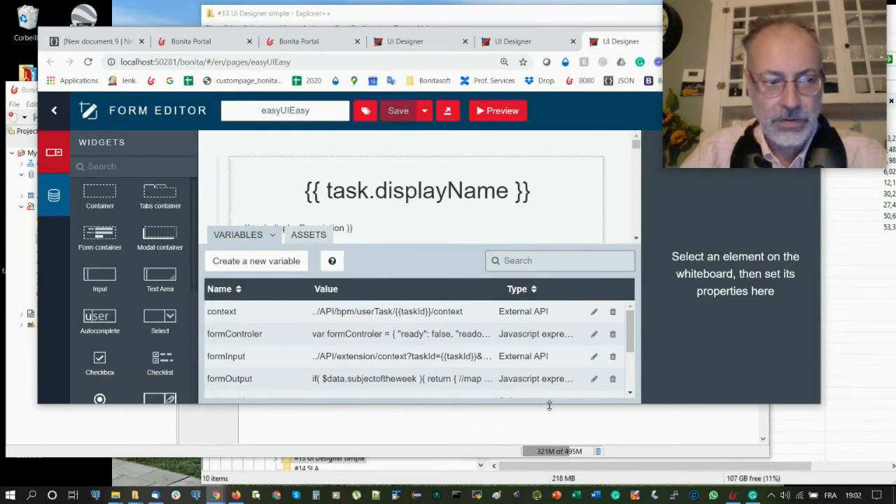
# Enlarge the browser window and the variables list, and examine the formInput variable with its API extension context URL.
pyautogui.moveTo(549, 406); pyautogui.dragTo(549, 467)
pyautogui.scroll(-2, 517, 298)
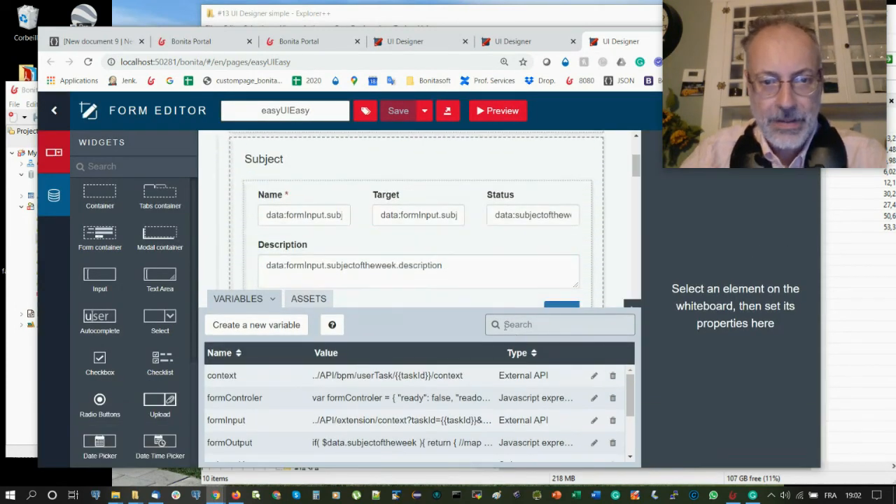
pyautogui.moveTo(479, 309); pyautogui.dragTo(508, 176)
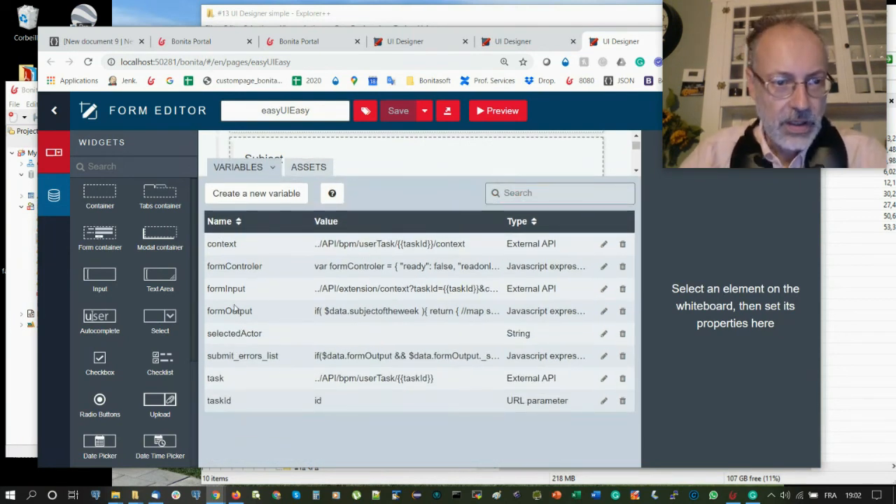
pyautogui.moveTo(206, 291); pyautogui.dragTo(530, 287)
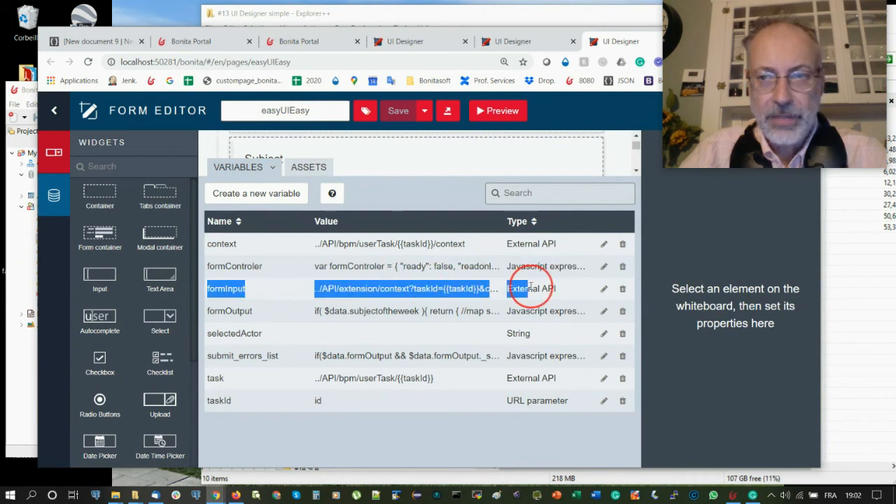
pyautogui.click(383, 293)
pyautogui.moveTo(320, 290); pyautogui.dragTo(430, 290)
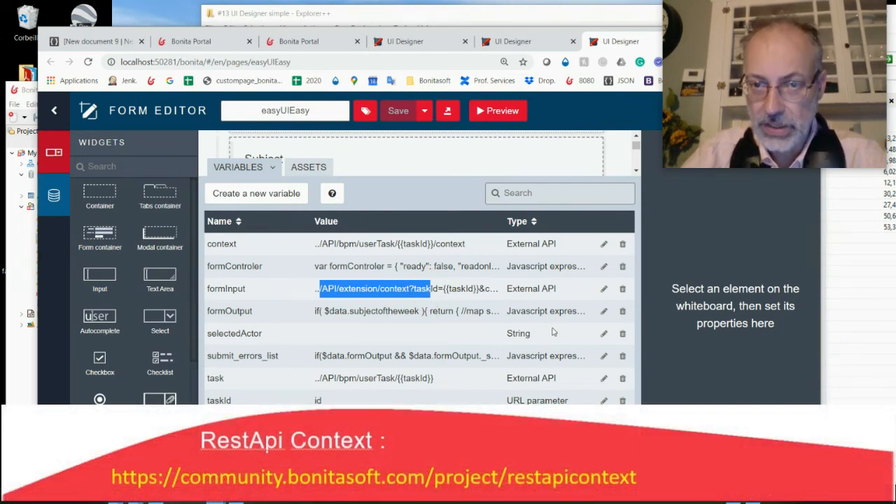
pyautogui.doubleClick(225, 289)
# Shrink the variables list and inspect the properties of the Name field in the Subject section.
pyautogui.moveTo(484, 175); pyautogui.dragTo(483, 322)
pyautogui.click(323, 217)
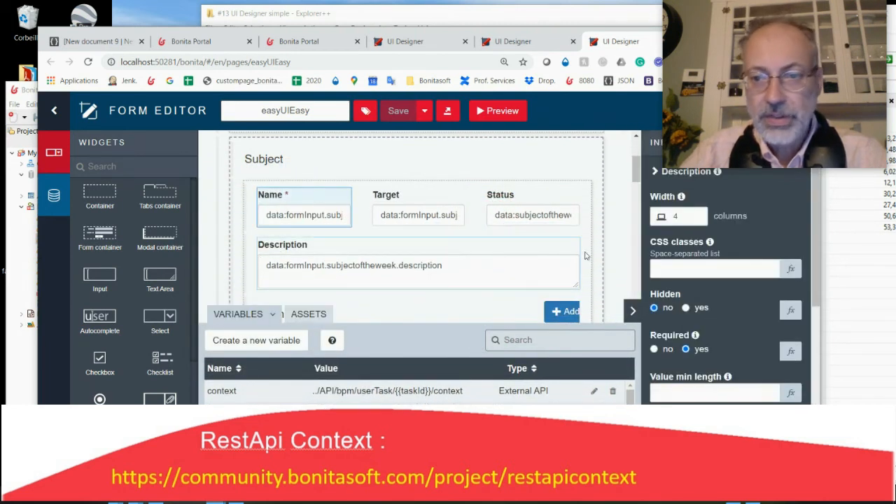
pyautogui.scroll(-3, 700, 336)
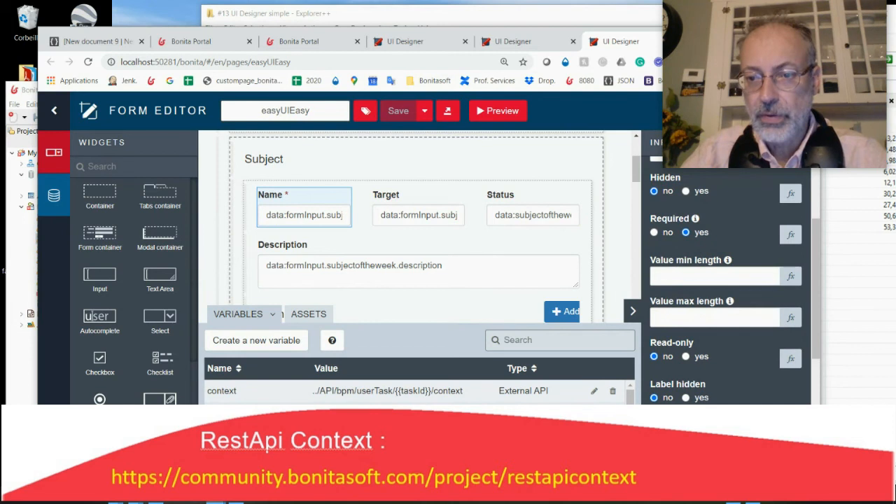
# Return to the Bonita Portal and reopen the Easy Access form in expanded view with the developer tools showing.
pyautogui.click(298, 42)
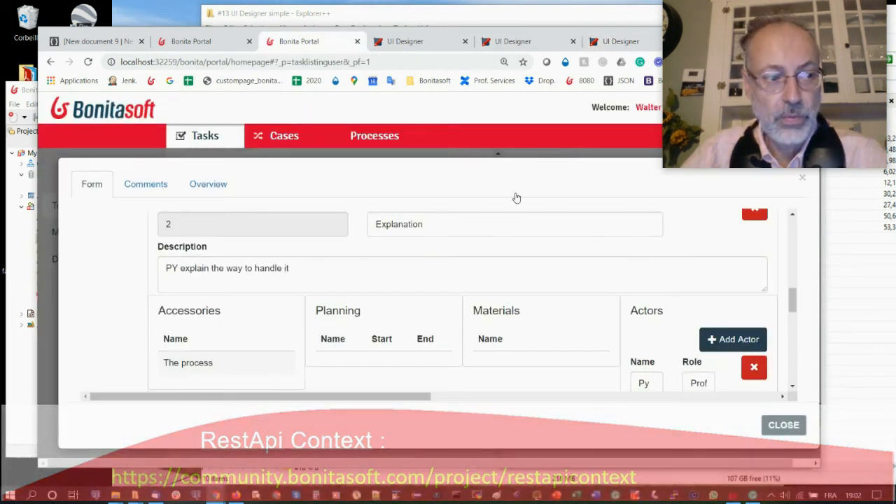
pyautogui.scroll(3, 714, 313)
pyautogui.click(802, 177)
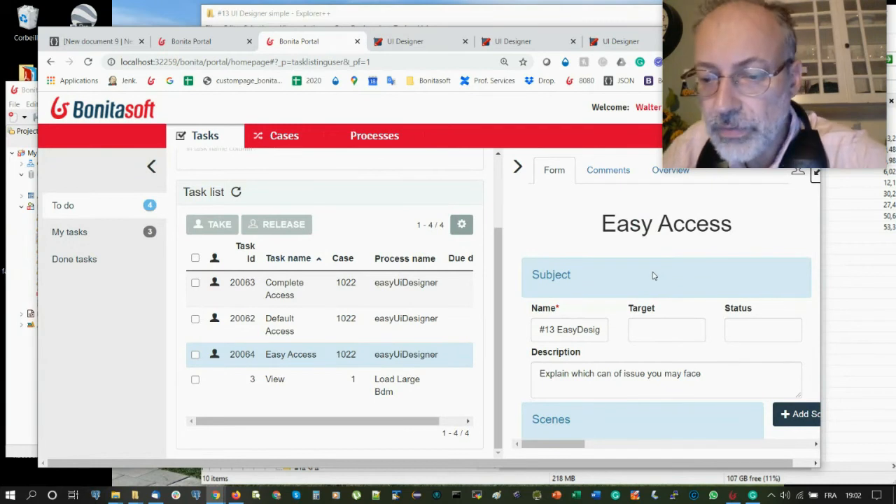
pyautogui.press('F12')
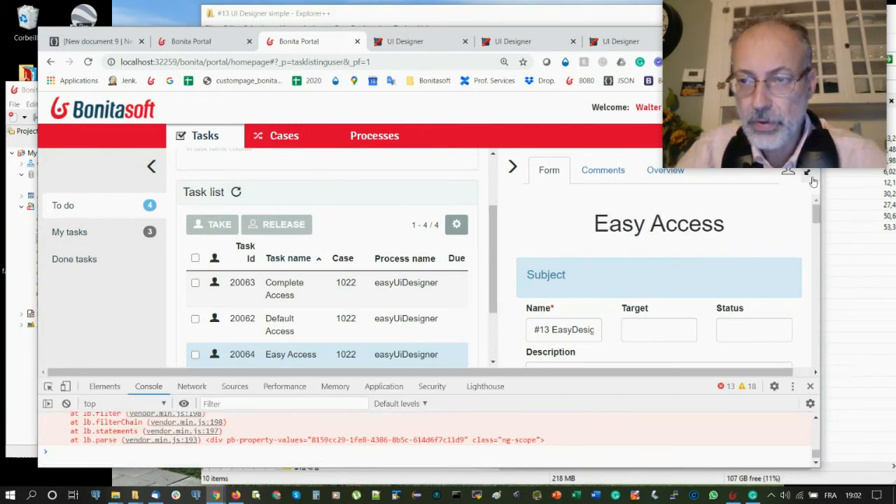
pyautogui.click(807, 173)
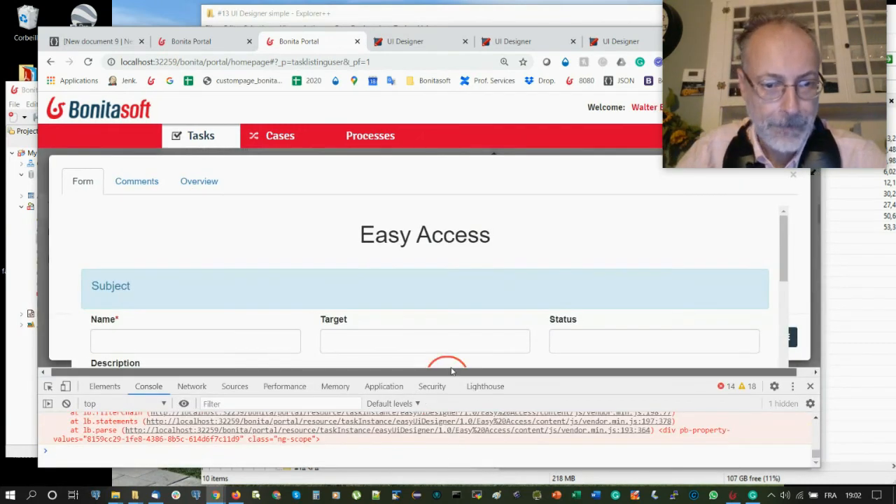
# Find the context request carrying taskId, caseId and processId in the network log and copy its full JSON response.
pyautogui.click(193, 386)
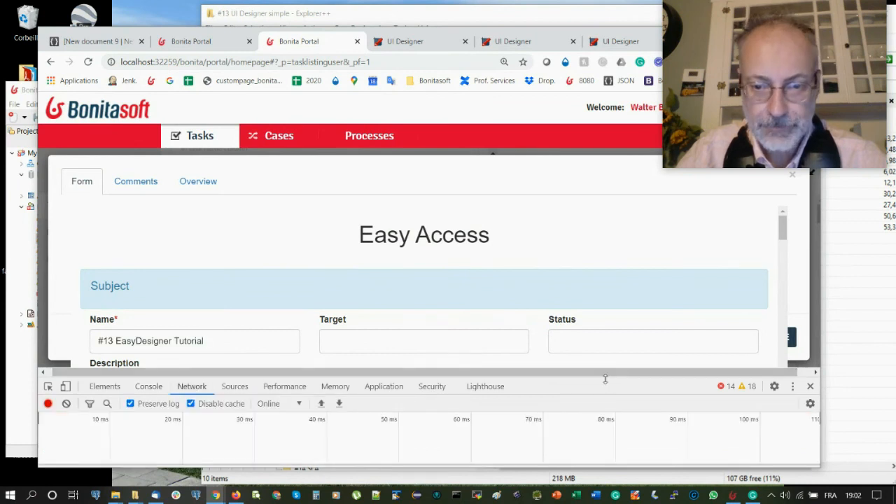
pyautogui.moveTo(604, 378); pyautogui.dragTo(602, 186)
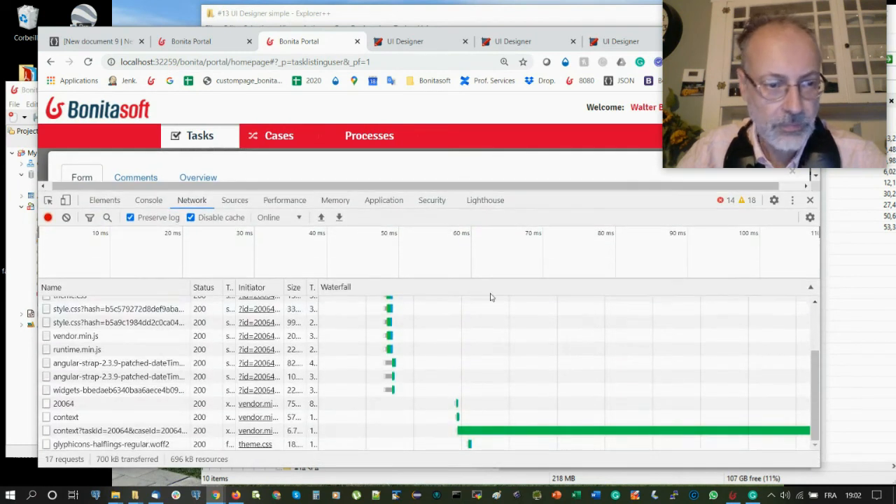
pyautogui.click(112, 431)
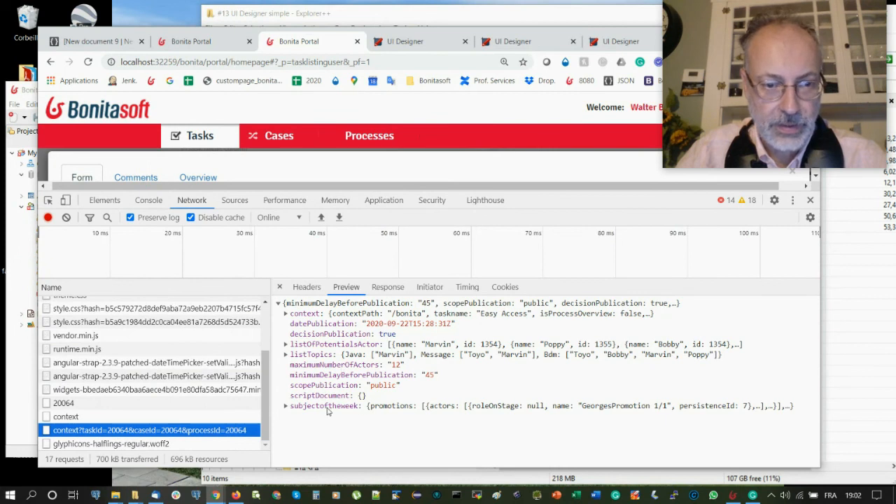
pyautogui.click(336, 429)
pyautogui.hotkey('ctrl', 'a')
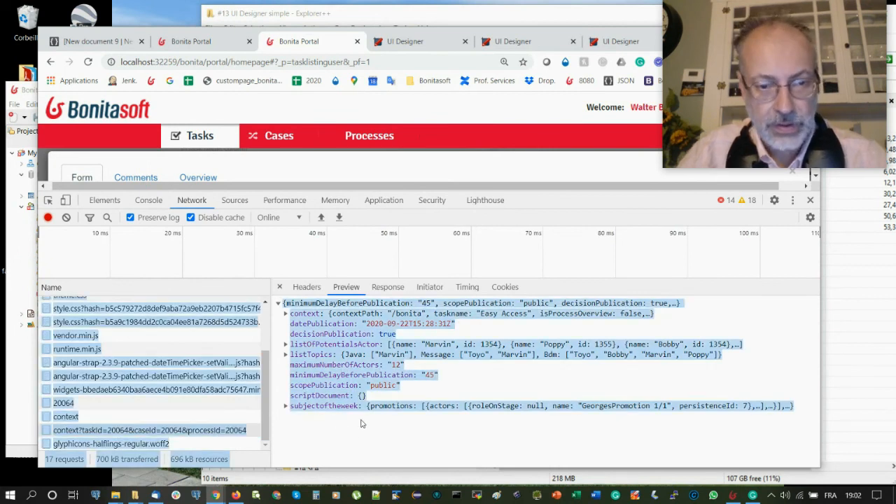
pyautogui.click(388, 287)
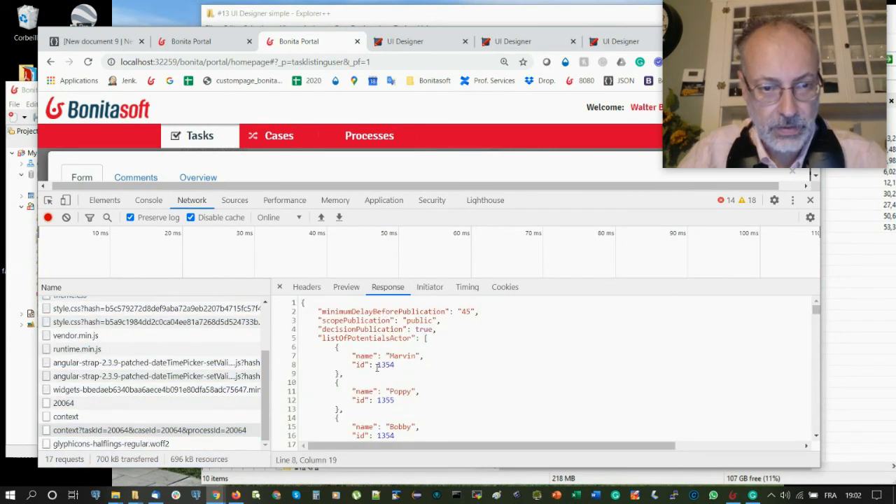
pyautogui.hotkey('ctrl', 'a')
# Replace the document content in JSON Editor Online with the copied context response and format it.
pyautogui.click(114, 42)
pyautogui.click(274, 202)
pyautogui.hotkey('ctrl', 'a')
pyautogui.hotkey('ctrl', 'v')
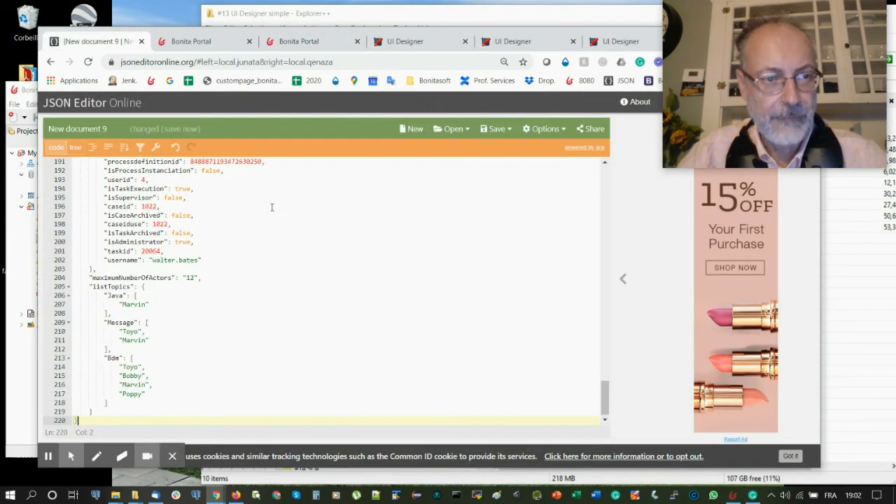
pyautogui.click(92, 147)
# Examine the process variables in the JSON: scopePublication, decisionPublication, listOfPotentialsActor and datePublication.
pyautogui.scroll(20, 214, 227)
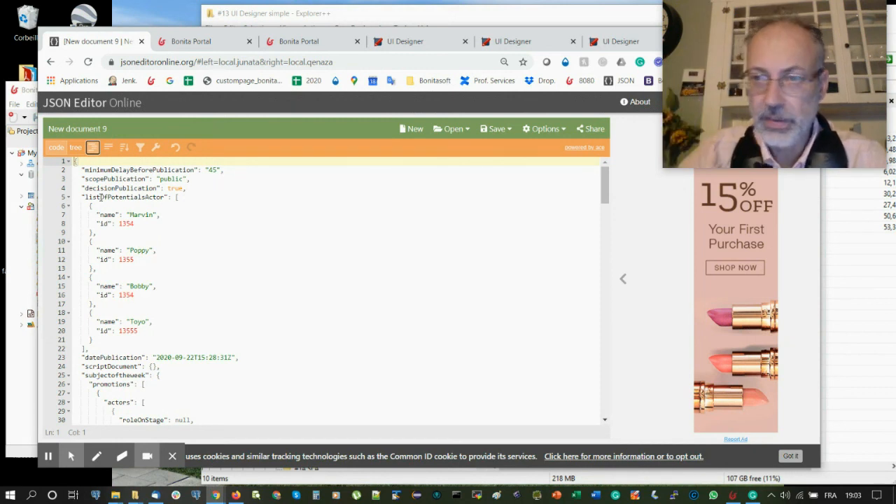
pyautogui.doubleClick(109, 179)
pyautogui.doubleClick(105, 189)
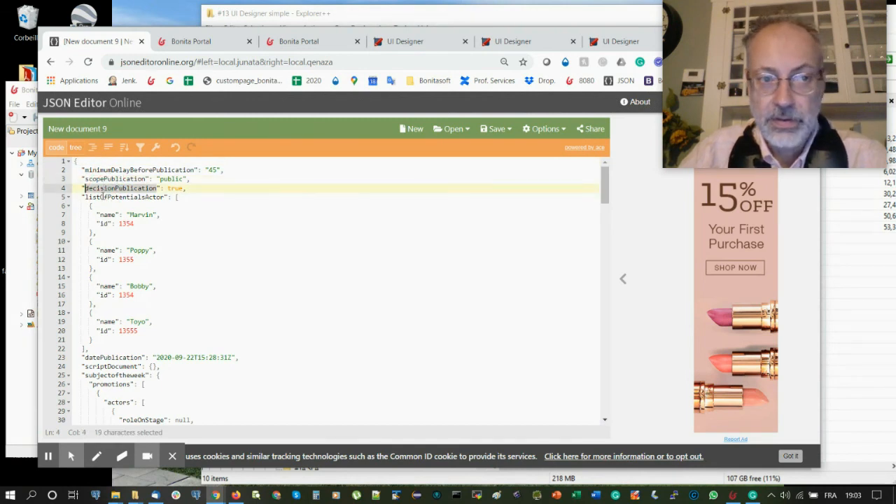
pyautogui.moveTo(84, 197); pyautogui.dragTo(196, 348)
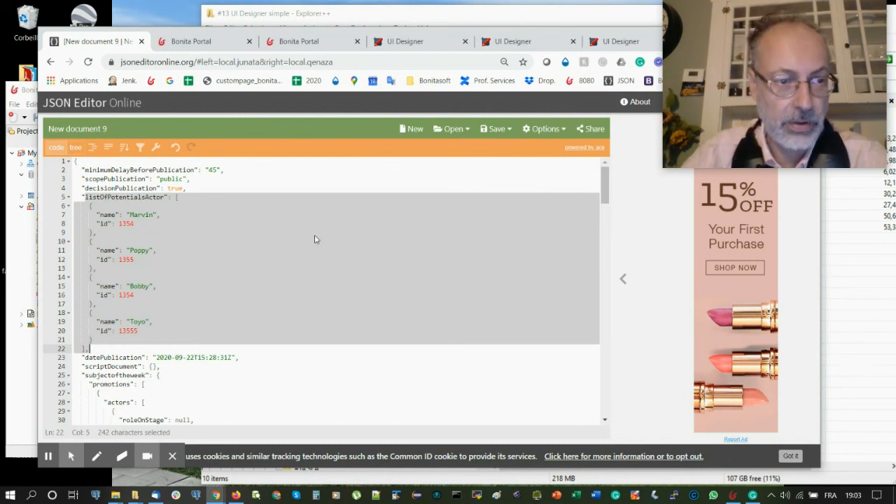
pyautogui.click(212, 205)
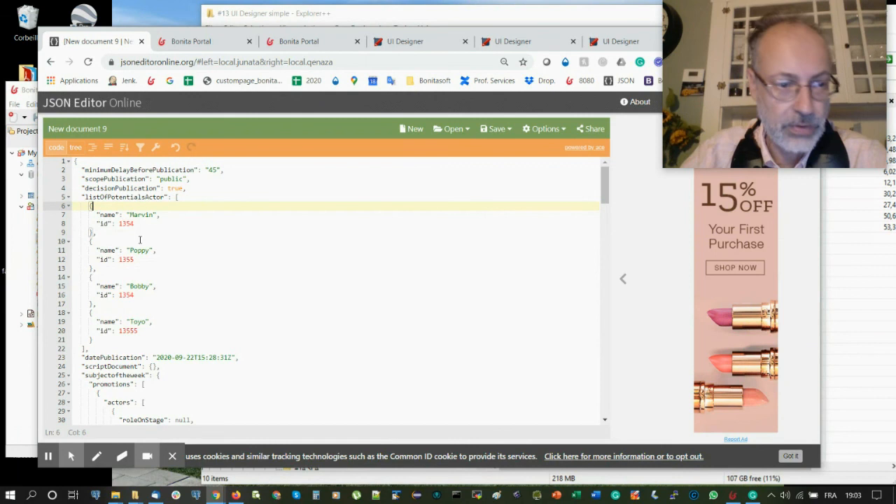
pyautogui.scroll(-3, 140, 240)
pyautogui.click(107, 299)
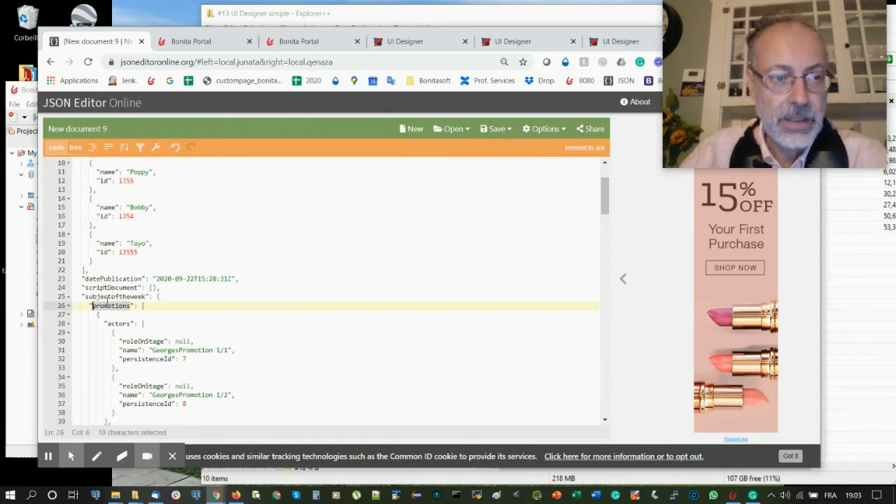
pyautogui.doubleClick(107, 299)
pyautogui.click(106, 280)
pyautogui.doubleClick(110, 279)
pyautogui.click(115, 278)
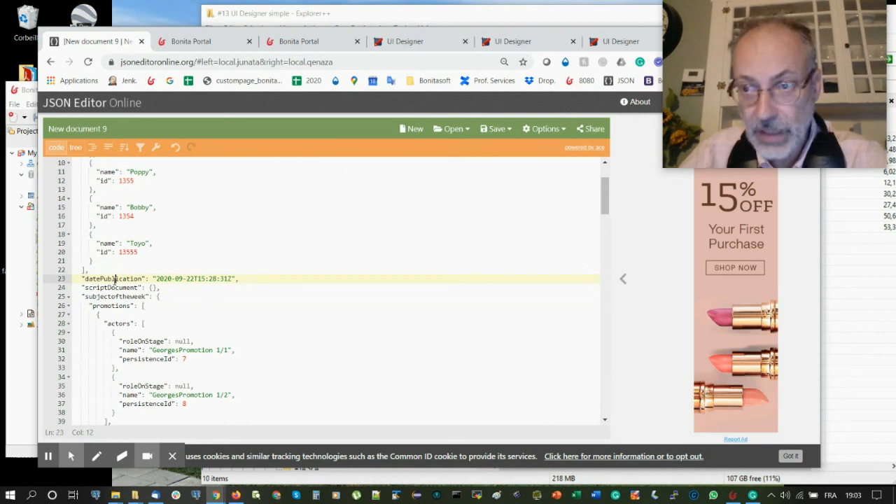
# Examine the subjectoftheweek business data in the JSON, from its promotions and scenes through to the context block.
pyautogui.doubleClick(110, 296)
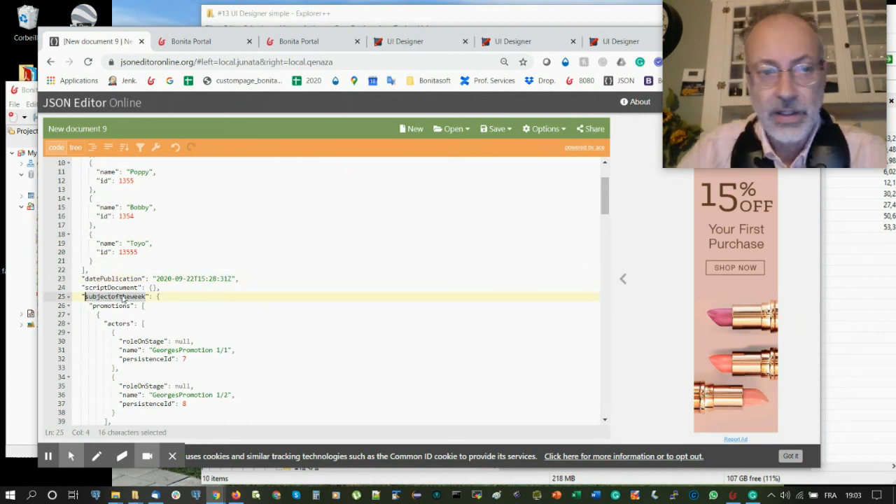
pyautogui.scroll(-2, 221, 228)
pyautogui.scroll(-2, 242, 255)
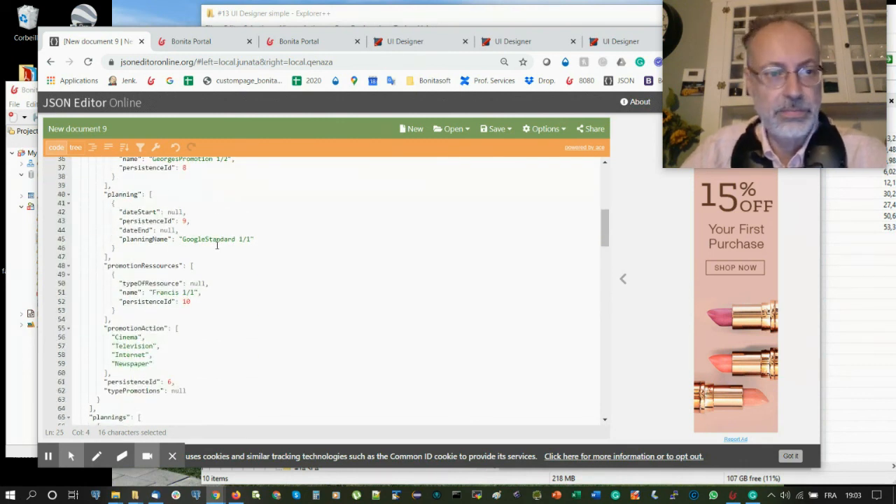
pyautogui.scroll(-12, 150, 233)
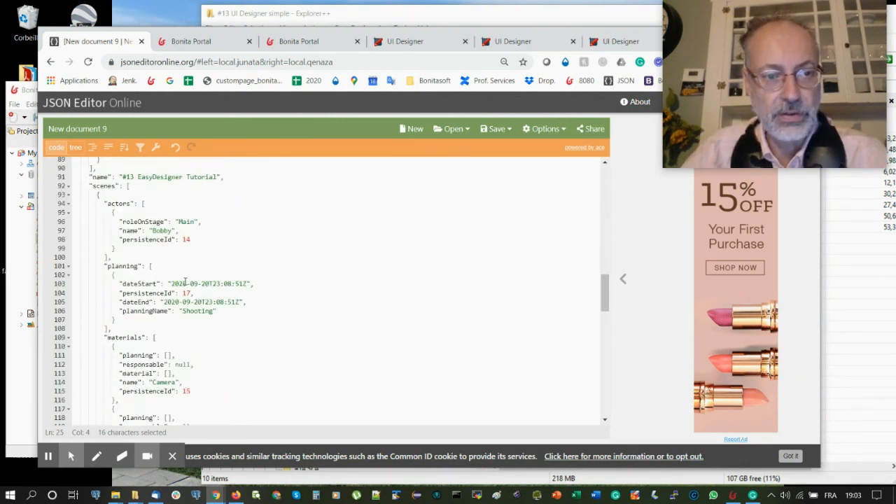
pyautogui.scroll(-8, 192, 279)
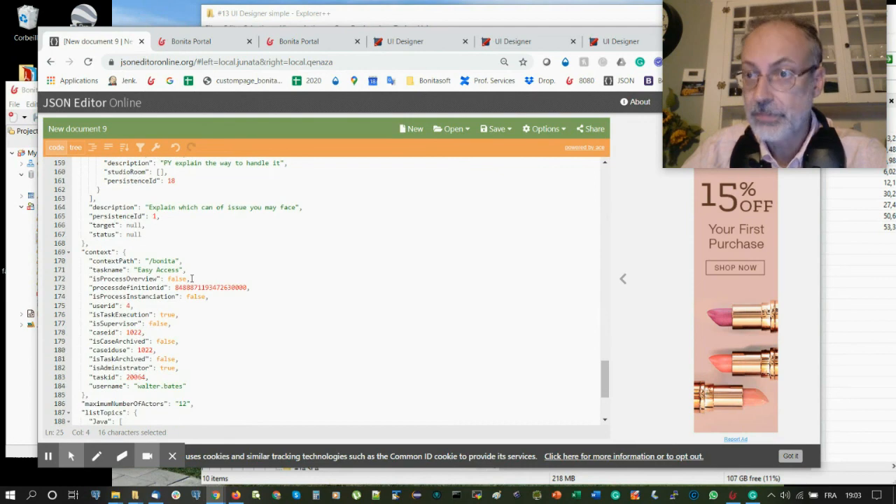